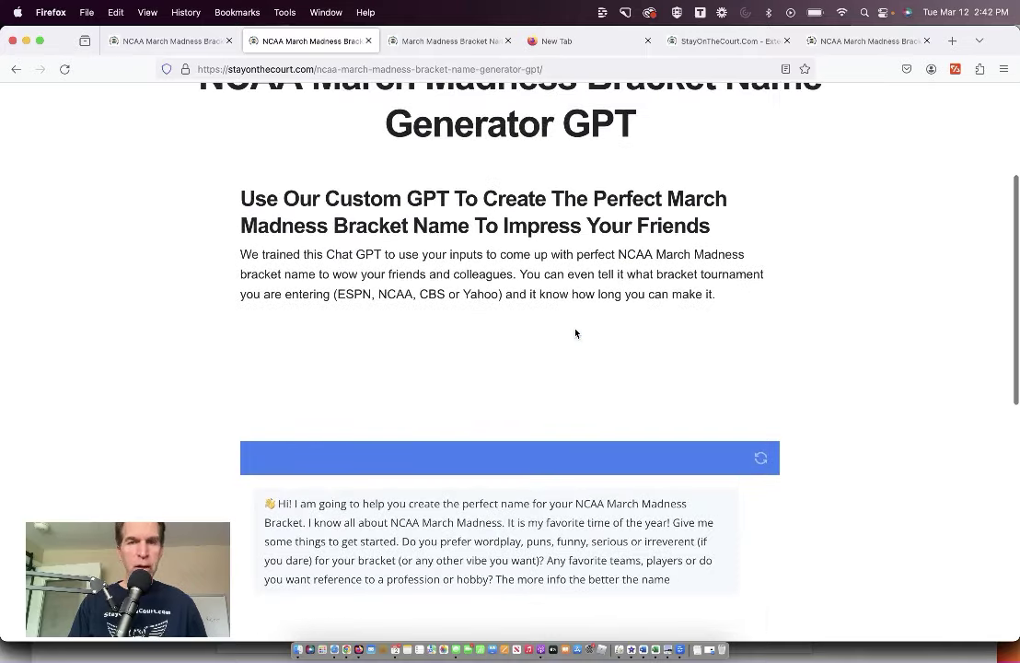
{"action": "scroll", "coordinate": [576, 334], "scroll_direction": "up", "scroll_amount": 1}
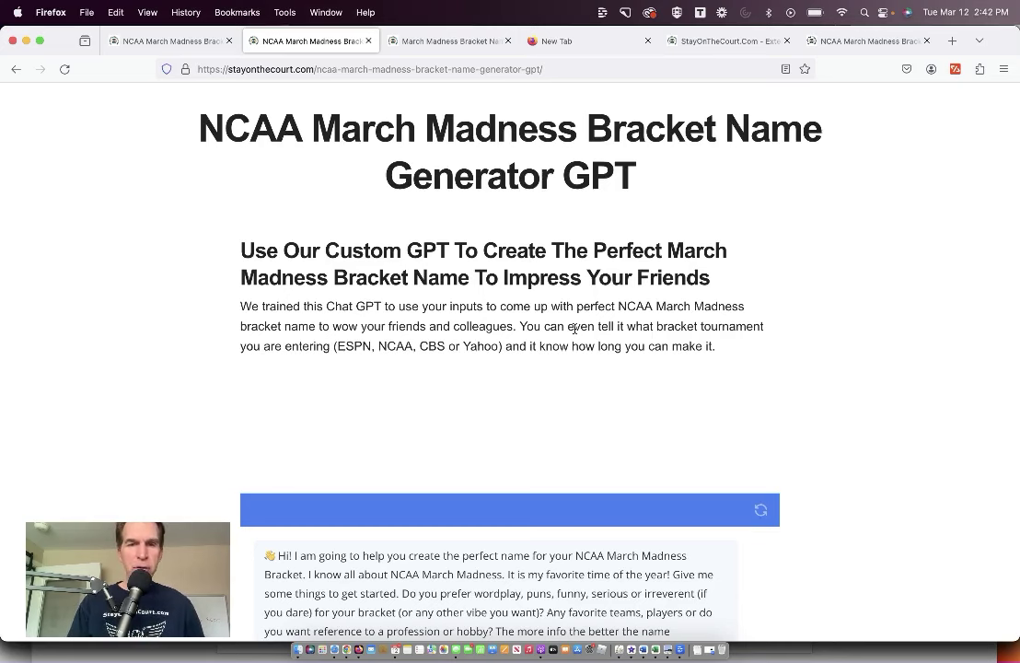
{"action": "scroll", "coordinate": [654, 387], "scroll_direction": "down", "scroll_amount": 1}
{"action": "scroll", "coordinate": [654, 387], "scroll_direction": "up", "scroll_amount": 2}
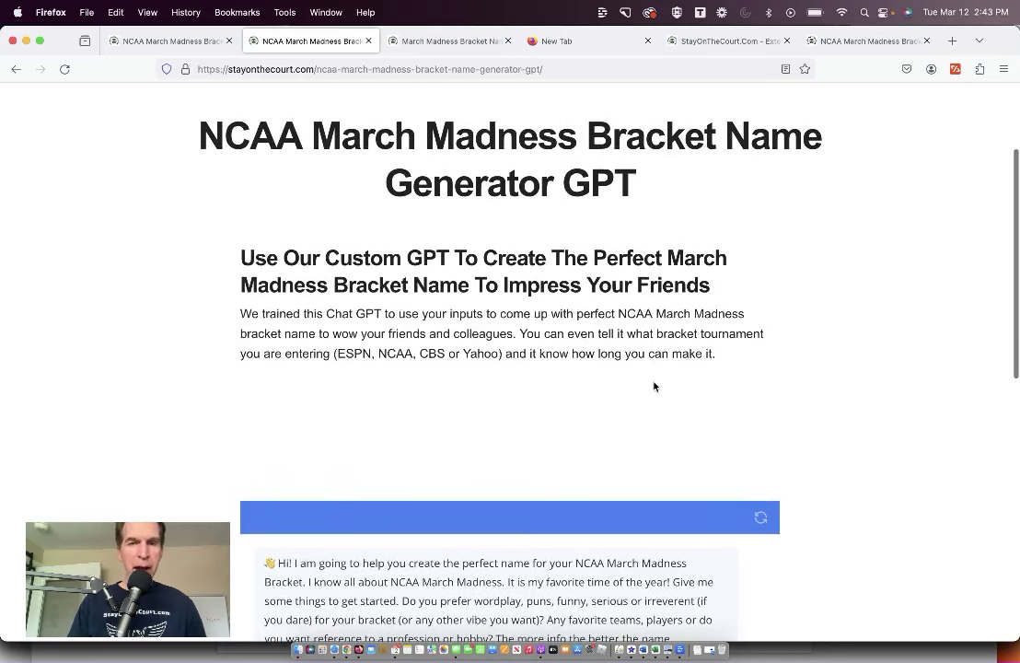
{"action": "scroll", "coordinate": [654, 387], "scroll_direction": "down", "scroll_amount": 1}
{"action": "scroll", "coordinate": [654, 387], "scroll_direction": "up", "scroll_amount": 2}
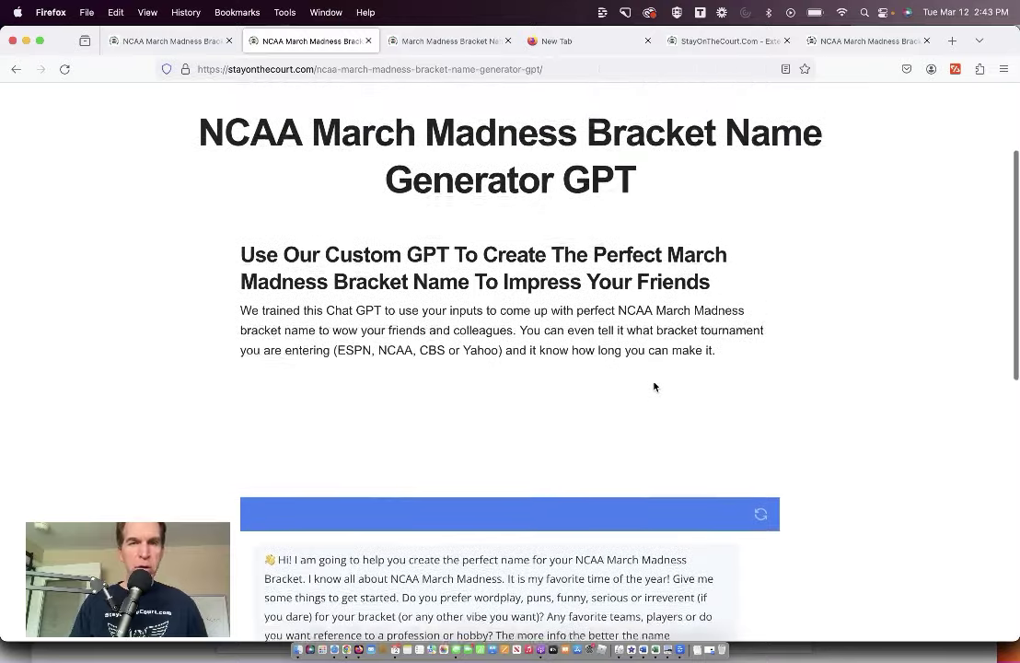
Open the StayOnTheCourt.com home page from the bracket name generator page
{"action": "scroll", "coordinate": [654, 387], "scroll_direction": "up", "scroll_amount": 1}
{"action": "scroll", "coordinate": [654, 387], "scroll_direction": "up", "scroll_amount": 2}
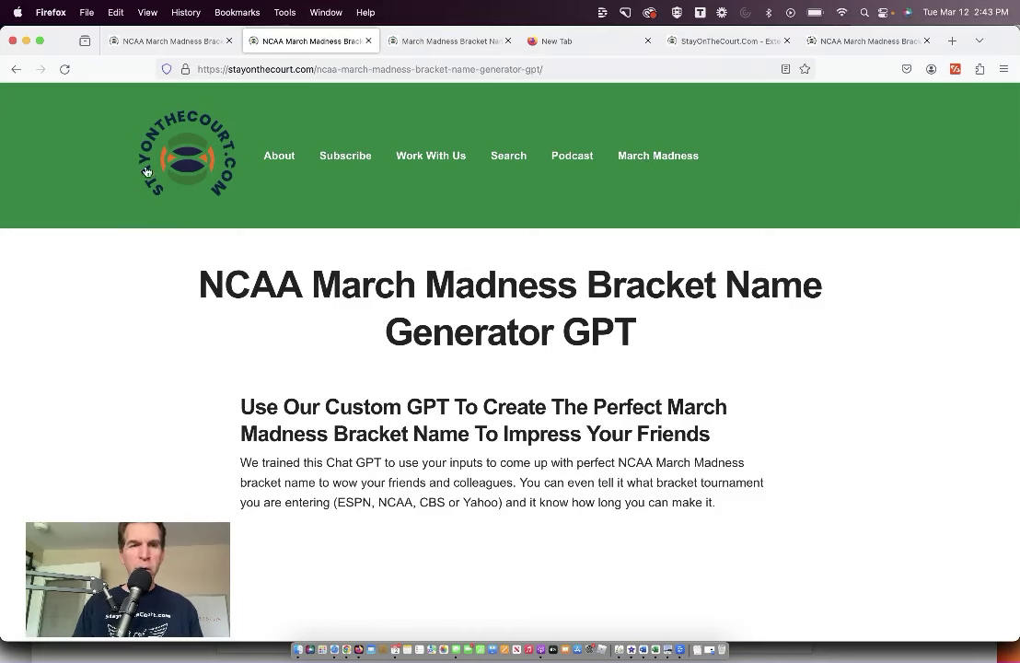
{"action": "left_click", "coordinate": [177, 169]}
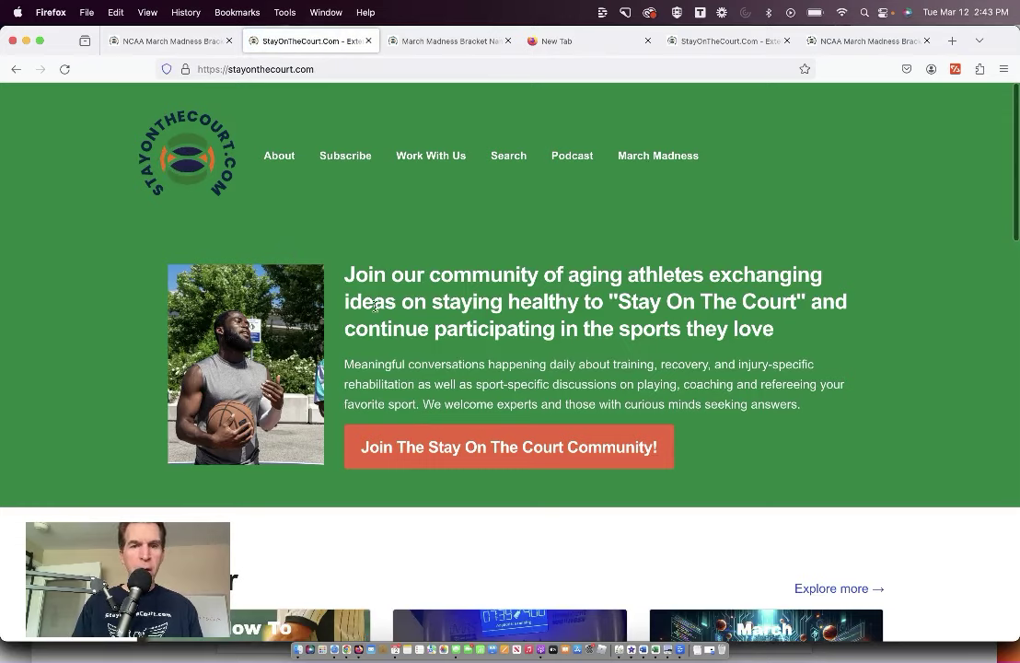
Look through the Popular and Latest sections of the home page for the March Madness Bracket Name Generator GPT entries
{"action": "scroll", "coordinate": [375, 310], "scroll_direction": "down", "scroll_amount": 4}
{"action": "scroll", "coordinate": [375, 310], "scroll_direction": "down", "scroll_amount": 5}
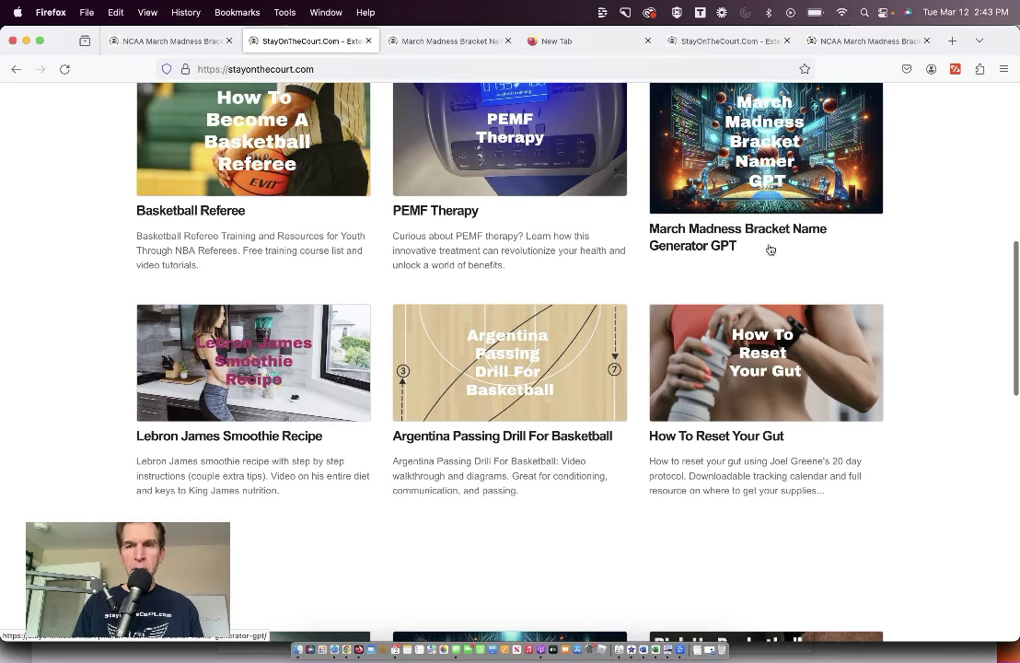
{"action": "scroll", "coordinate": [770, 247], "scroll_direction": "up", "scroll_amount": 2}
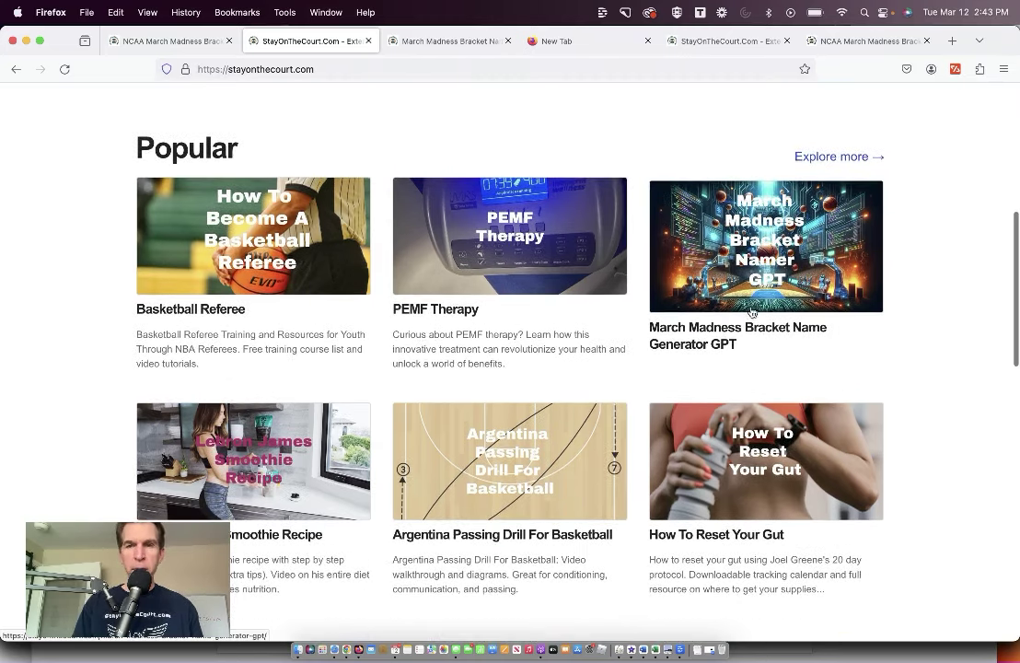
{"action": "scroll", "coordinate": [756, 339], "scroll_direction": "down", "scroll_amount": 10}
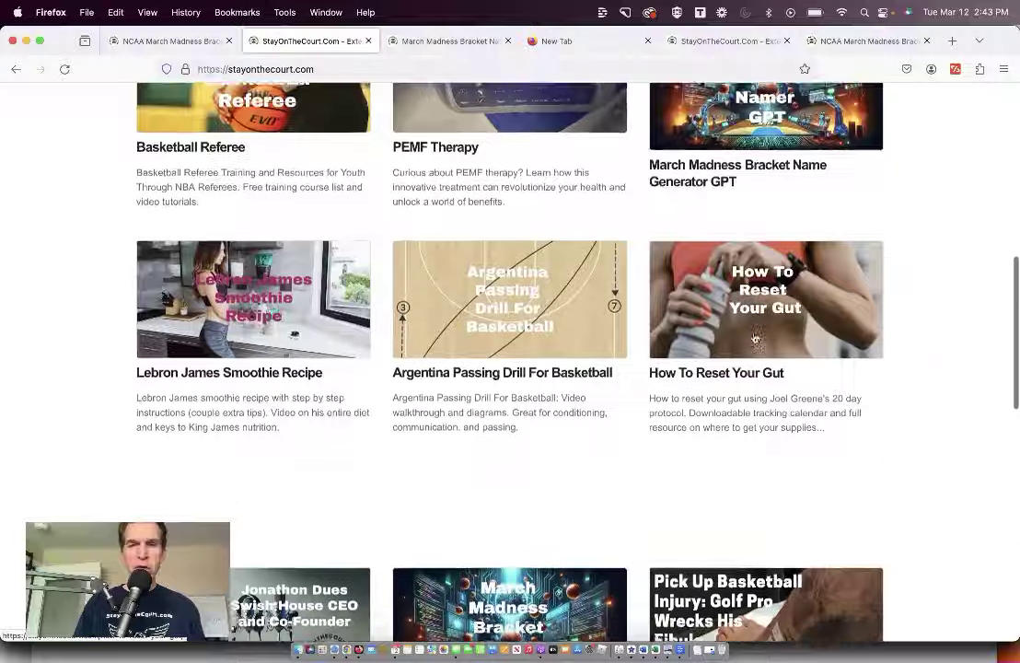
{"action": "scroll", "coordinate": [755, 339], "scroll_direction": "up", "scroll_amount": 1}
{"action": "scroll", "coordinate": [755, 339], "scroll_direction": "down", "scroll_amount": 1}
{"action": "scroll", "coordinate": [756, 339], "scroll_direction": "up", "scroll_amount": 2}
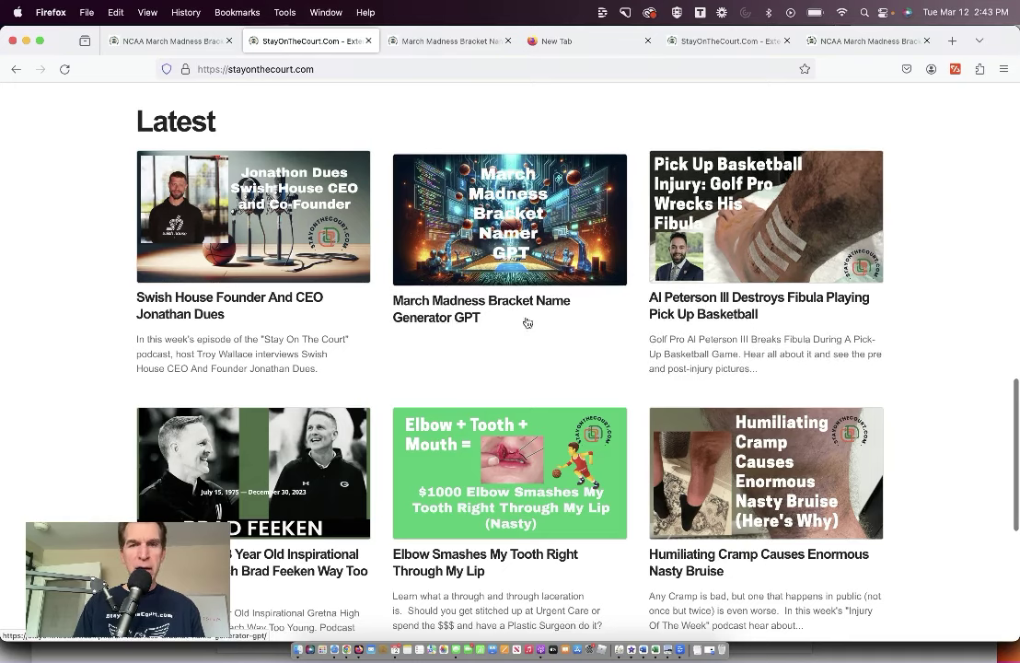
{"action": "scroll", "coordinate": [539, 343], "scroll_direction": "up", "scroll_amount": 1}
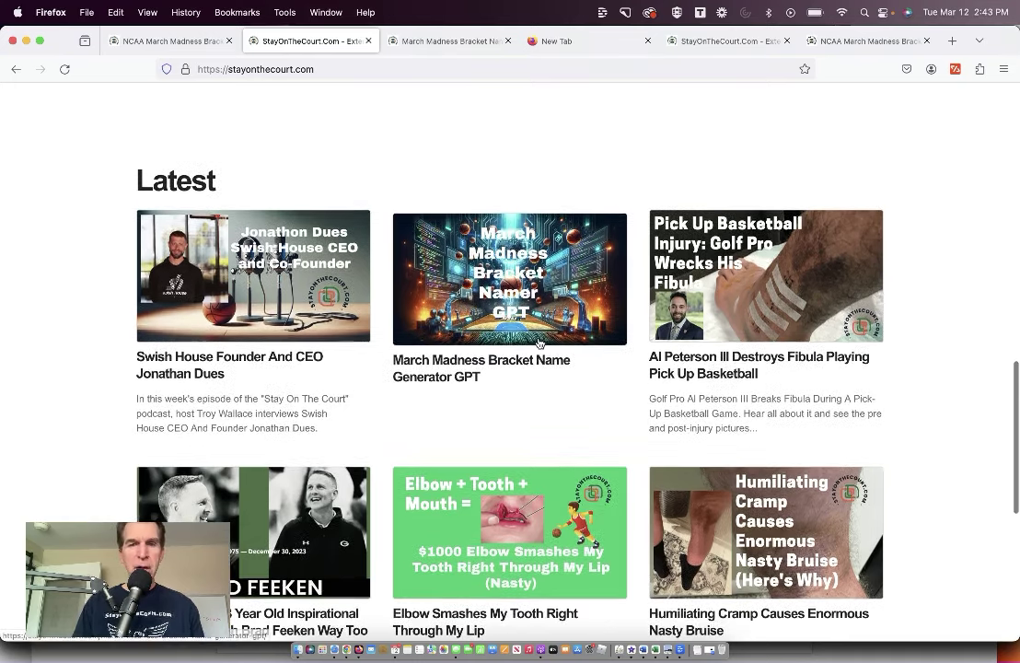
{"action": "scroll", "coordinate": [573, 239], "scroll_direction": "up", "scroll_amount": 2}
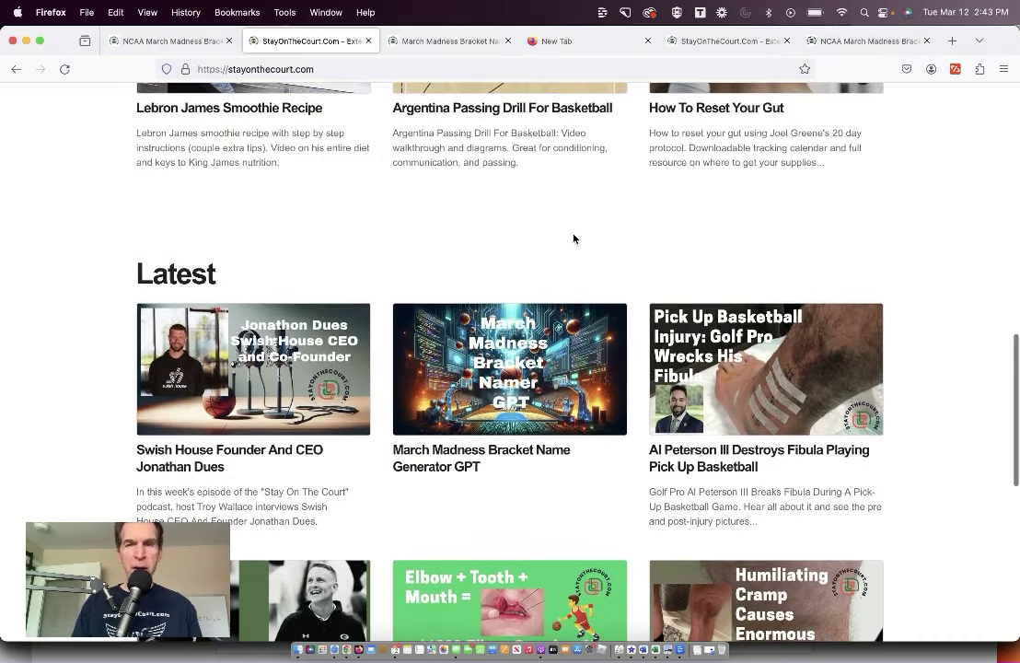
Open the March Madness page from the home page's site navigation
{"action": "scroll", "coordinate": [573, 239], "scroll_direction": "up", "scroll_amount": 10}
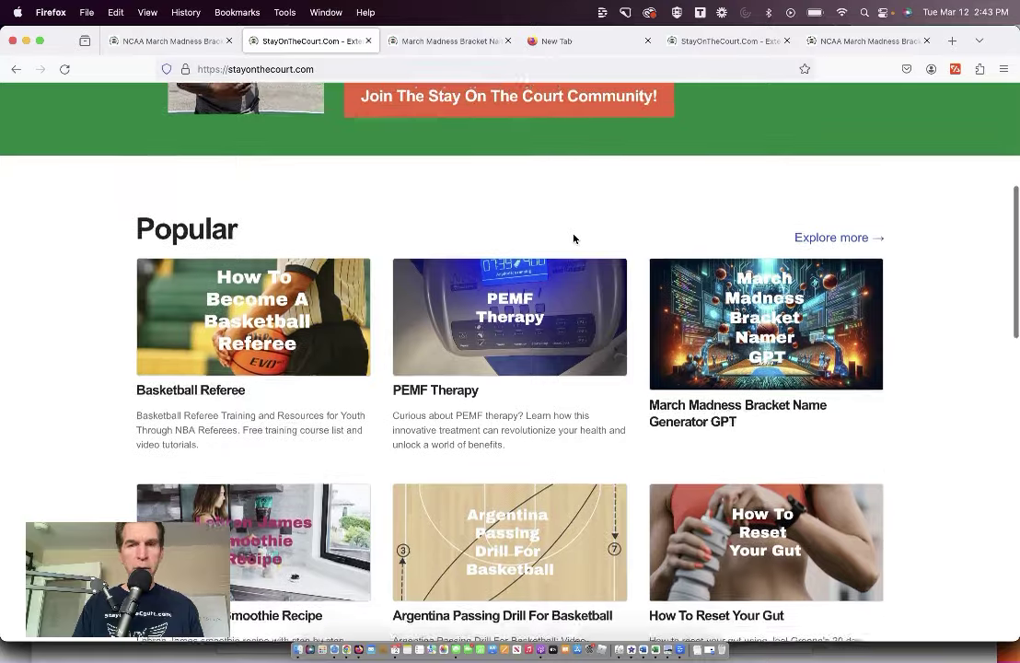
{"action": "scroll", "coordinate": [573, 237], "scroll_direction": "up", "scroll_amount": 5}
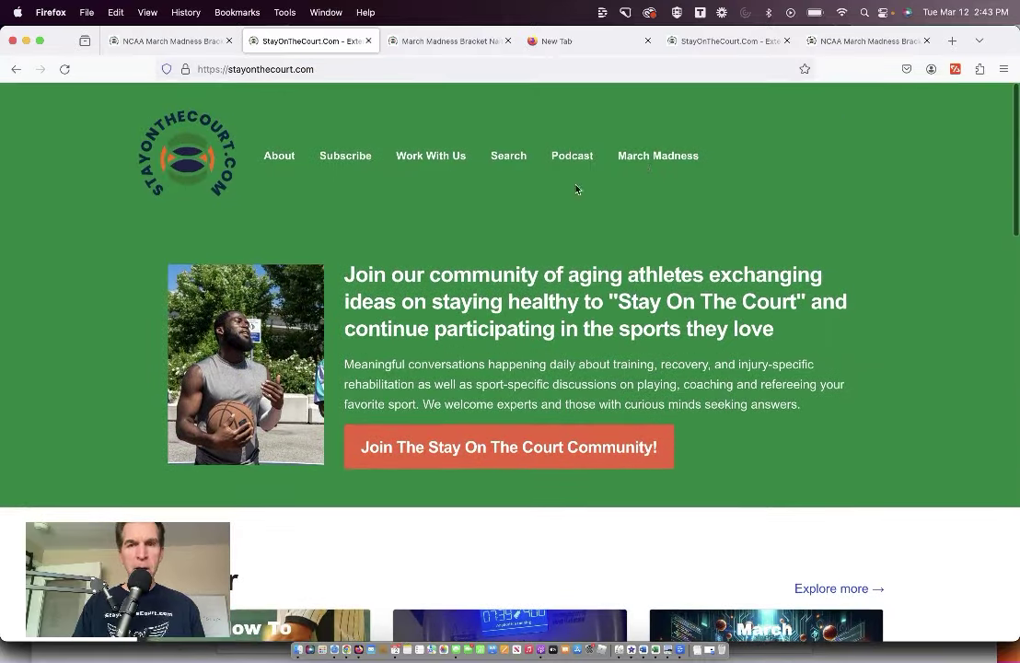
{"action": "left_click", "coordinate": [646, 158]}
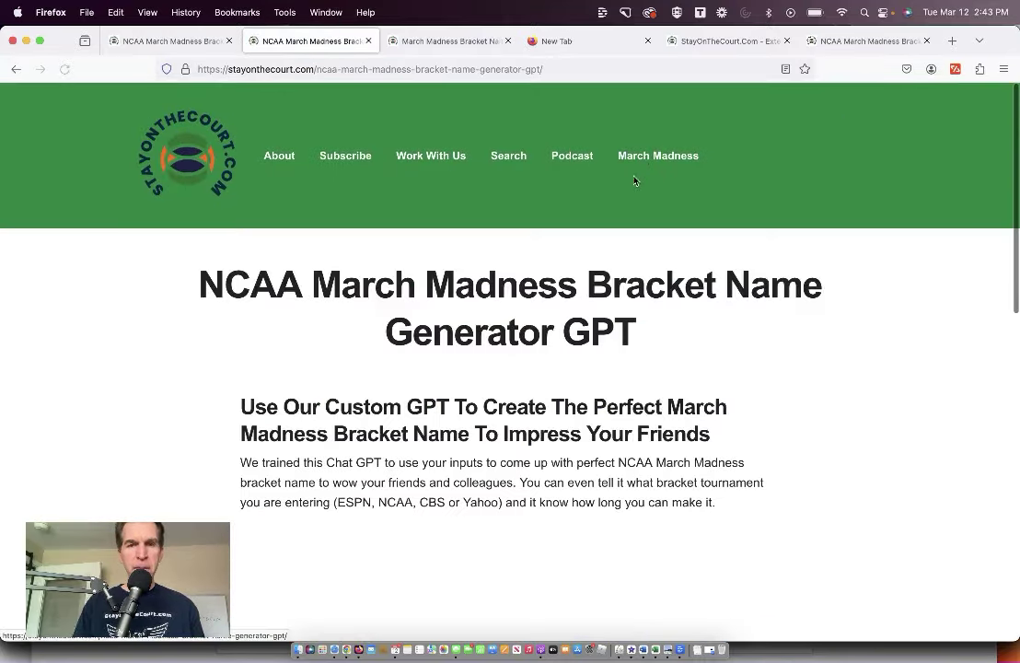
Read the generator's description and the chatbot's introductory message about name styles, teams, players and hobbies
{"action": "scroll", "coordinate": [602, 396], "scroll_direction": "down", "scroll_amount": 3}
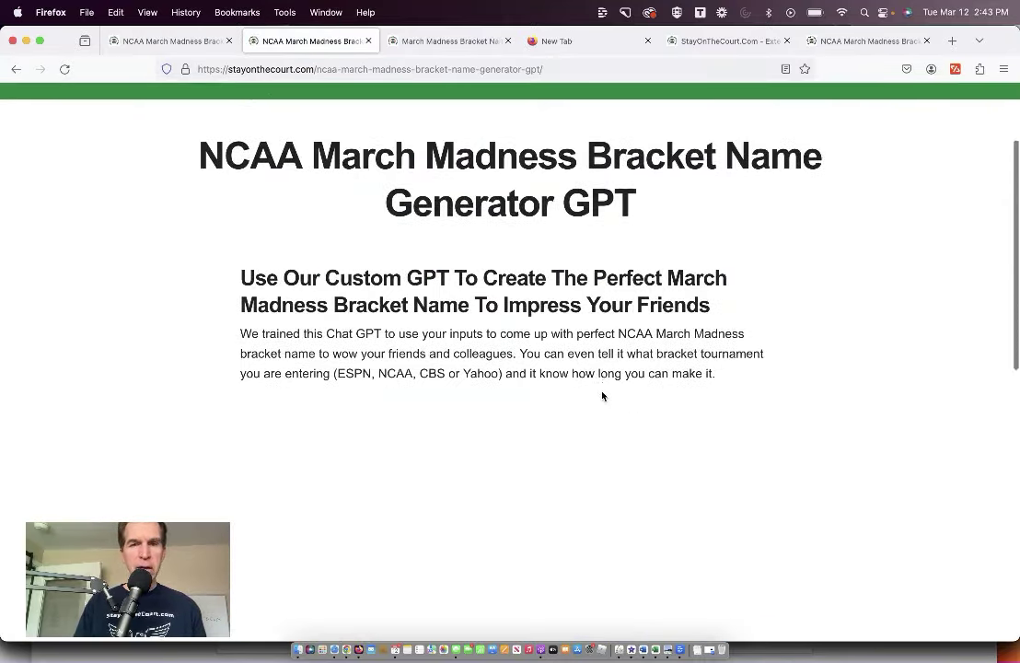
{"action": "scroll", "coordinate": [602, 396], "scroll_direction": "down", "scroll_amount": 5}
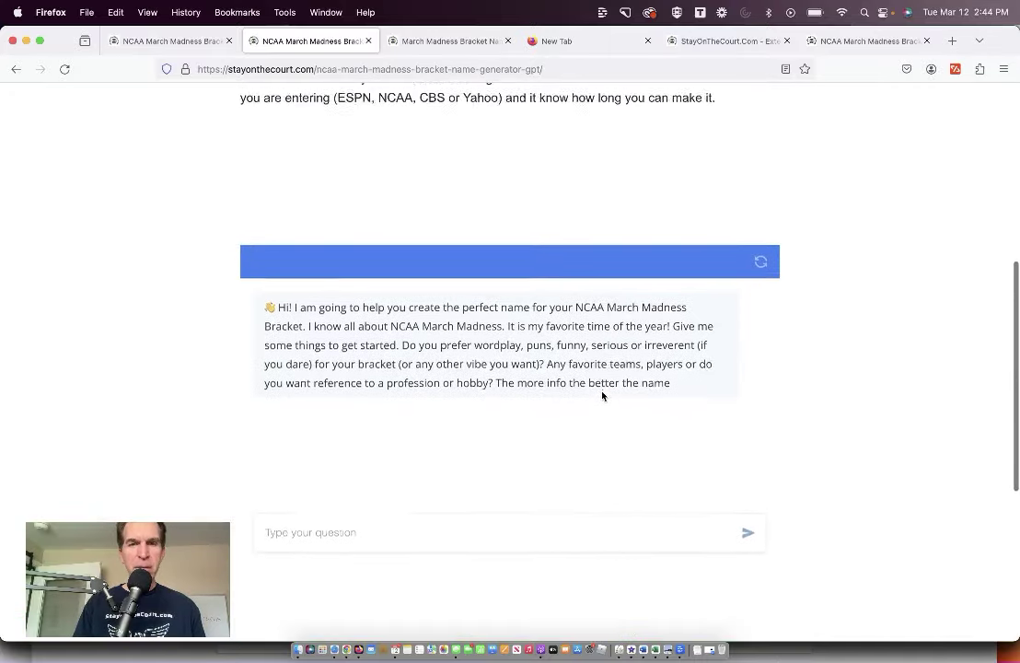
{"action": "scroll", "coordinate": [603, 396], "scroll_direction": "down", "scroll_amount": 2}
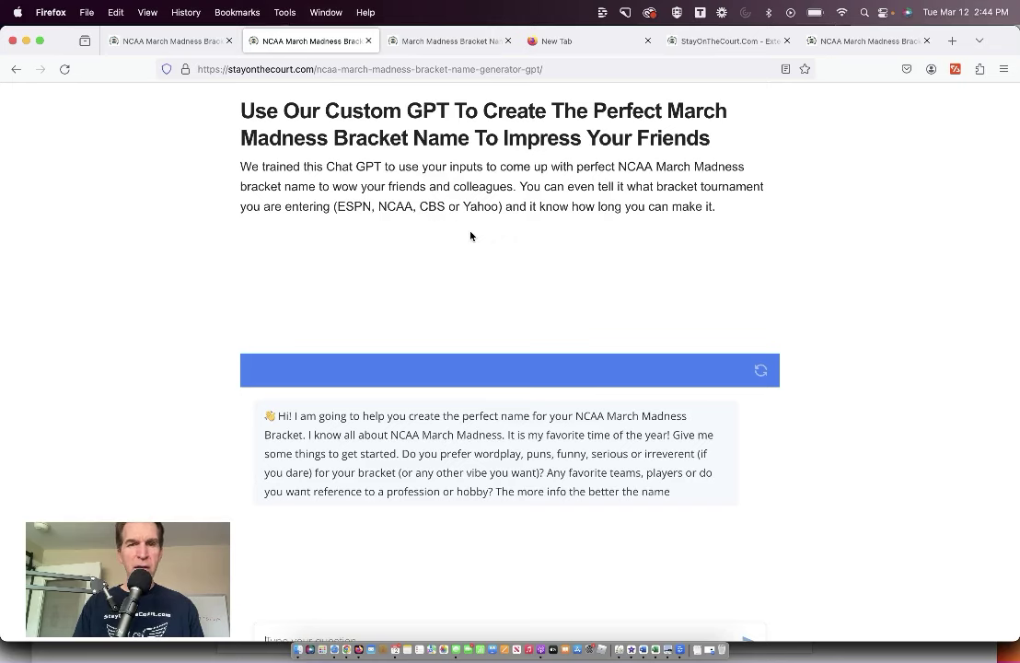
{"action": "scroll", "coordinate": [470, 236], "scroll_direction": "down", "scroll_amount": 2}
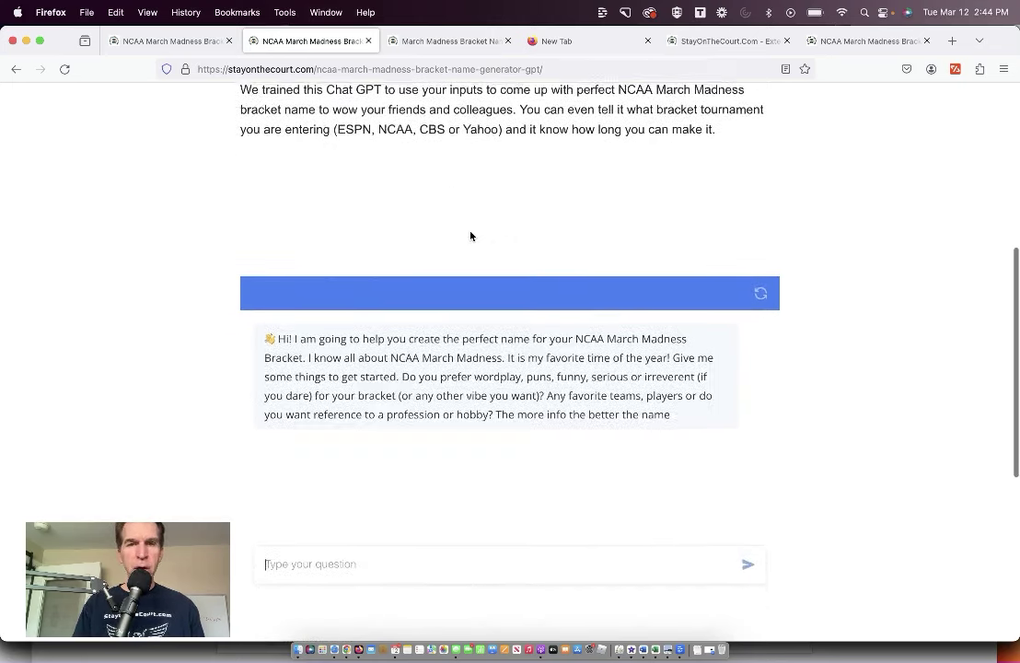
{"action": "scroll", "coordinate": [470, 236], "scroll_direction": "up", "scroll_amount": 2}
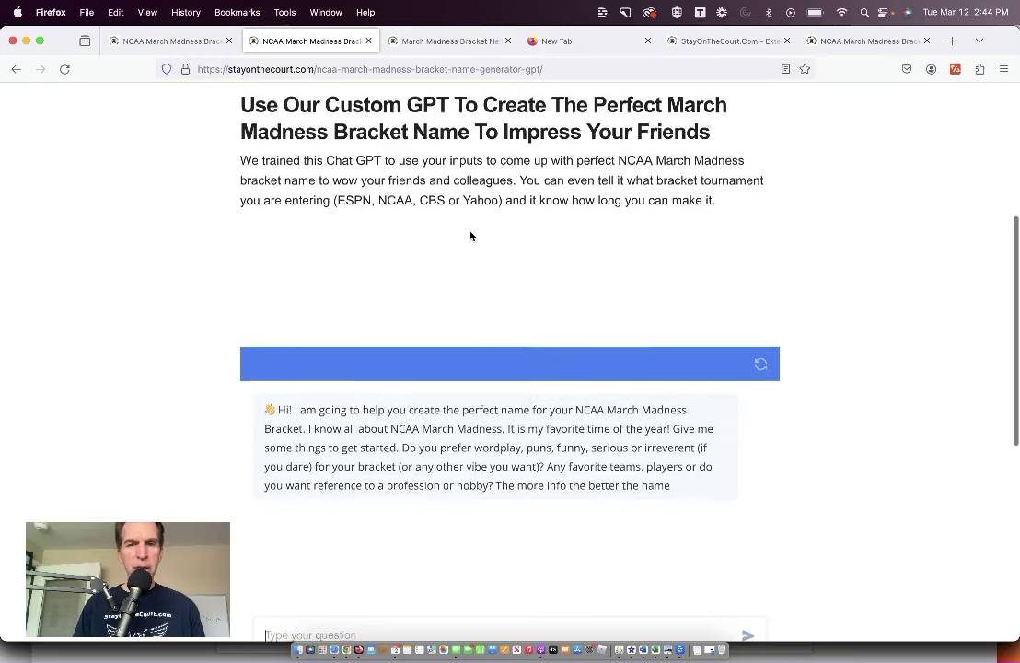
{"action": "scroll", "coordinate": [471, 237], "scroll_direction": "down", "scroll_amount": 3}
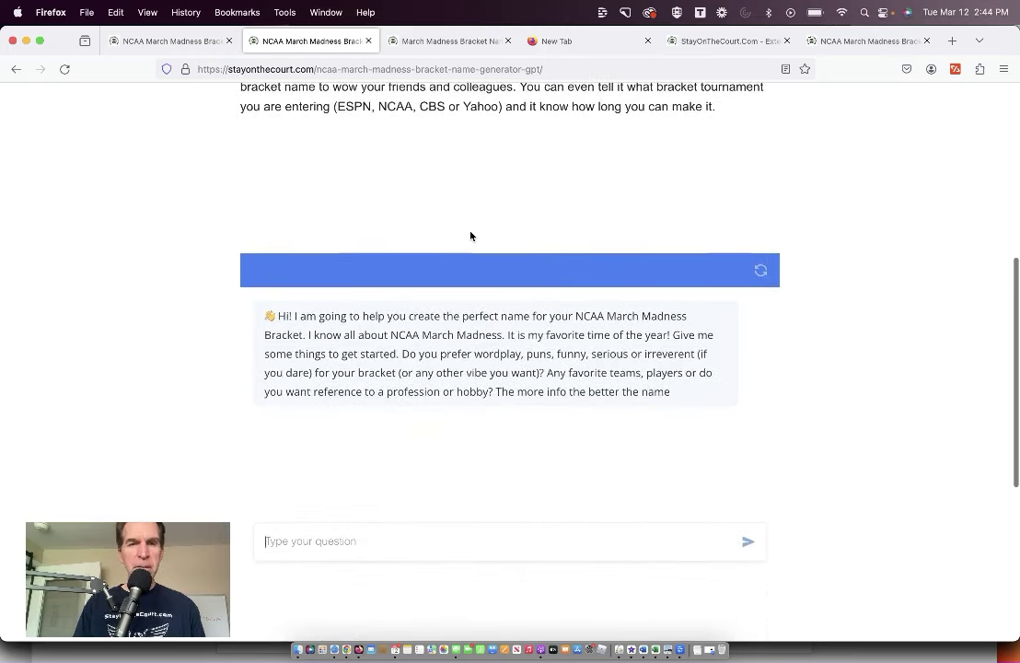
{"action": "scroll", "coordinate": [470, 237], "scroll_direction": "up", "scroll_amount": 4}
{"action": "scroll", "coordinate": [440, 291], "scroll_direction": "down", "scroll_amount": 6}
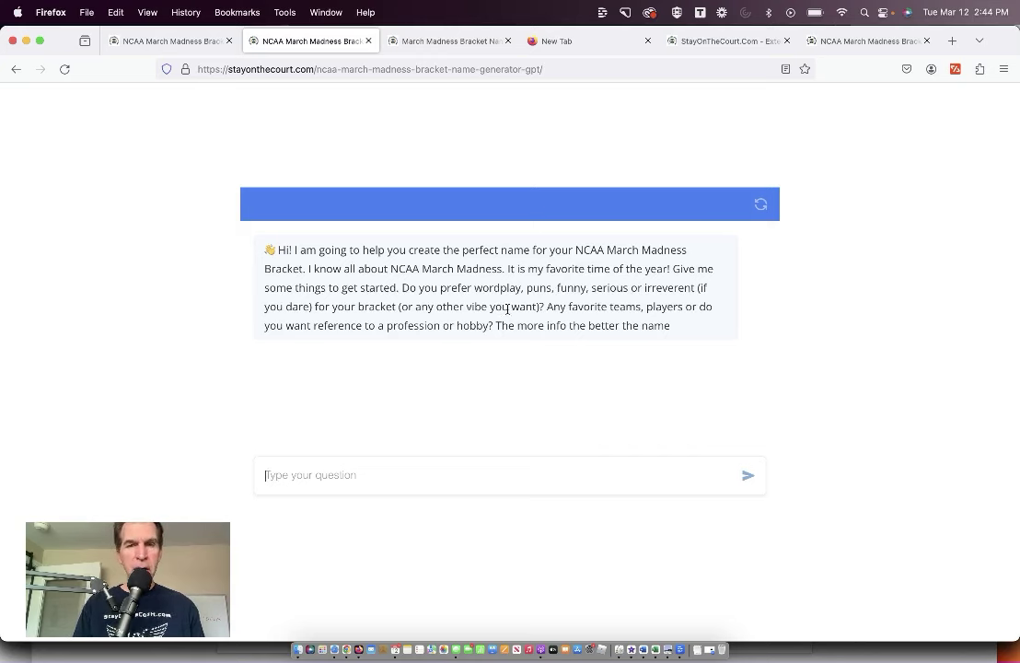
{"action": "scroll", "coordinate": [569, 345], "scroll_direction": "down", "scroll_amount": 1}
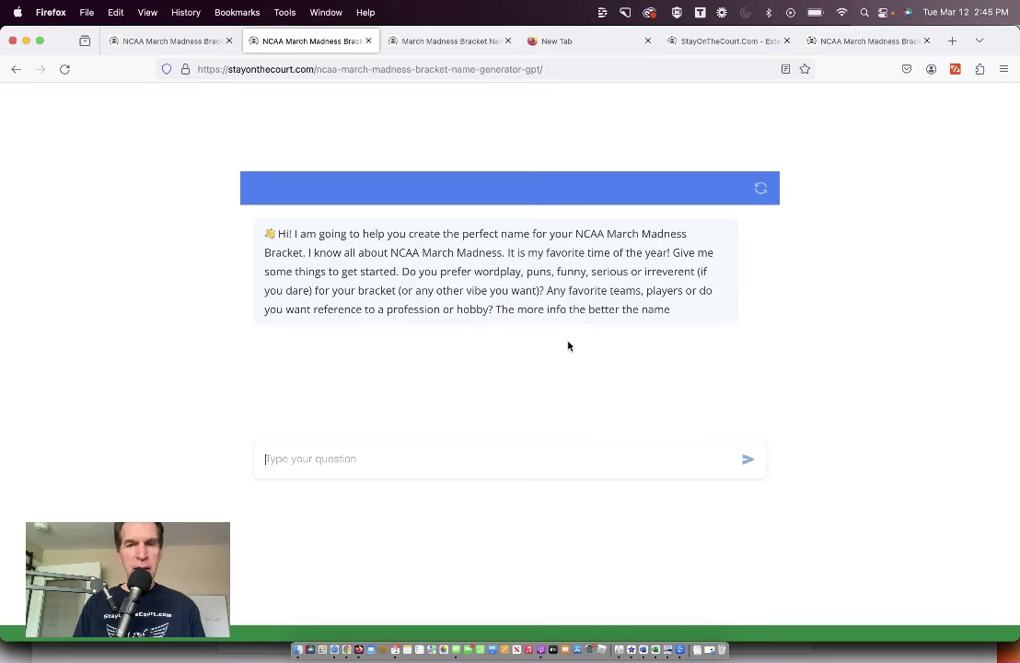
{"action": "scroll", "coordinate": [568, 345], "scroll_direction": "down", "scroll_amount": 2}
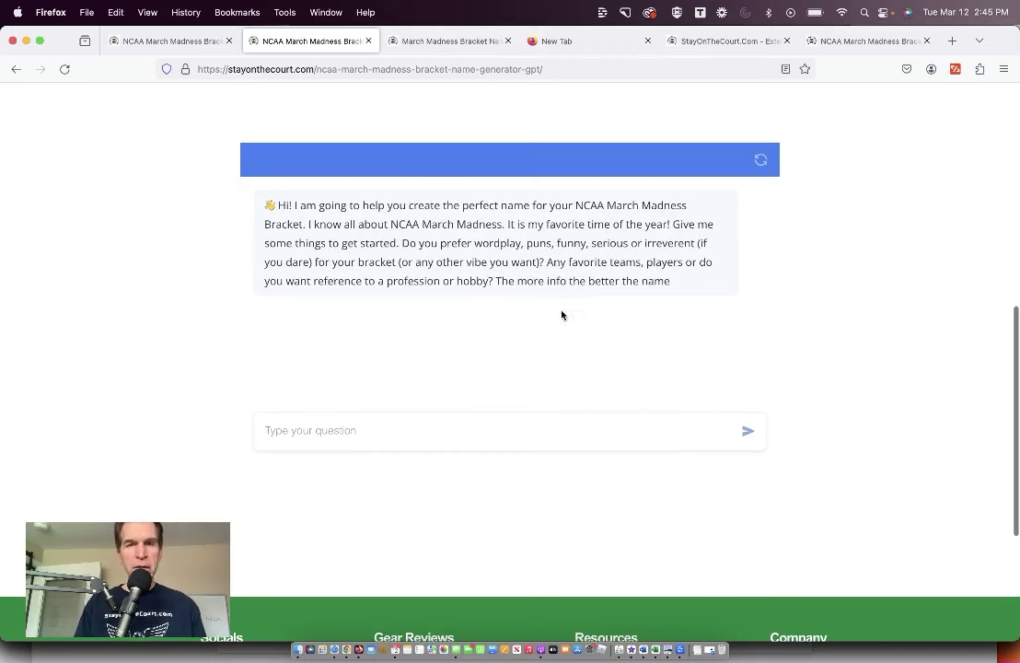
{"action": "scroll", "coordinate": [564, 327], "scroll_direction": "down", "scroll_amount": 1}
{"action": "scroll", "coordinate": [563, 326], "scroll_direction": "down", "scroll_amount": 2}
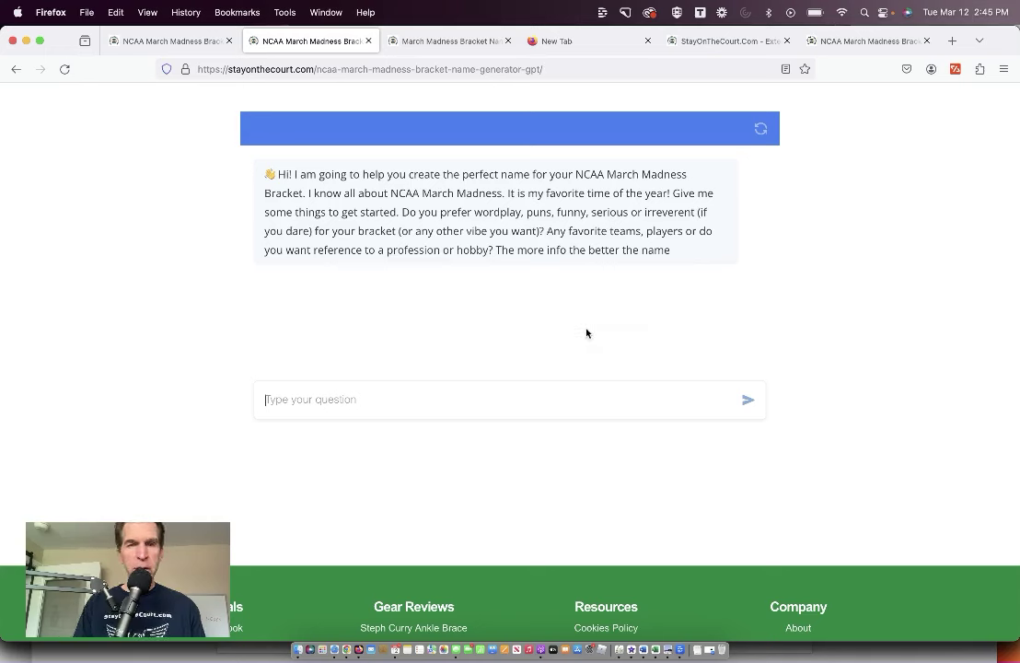
{"action": "scroll", "coordinate": [587, 334], "scroll_direction": "down", "scroll_amount": 2}
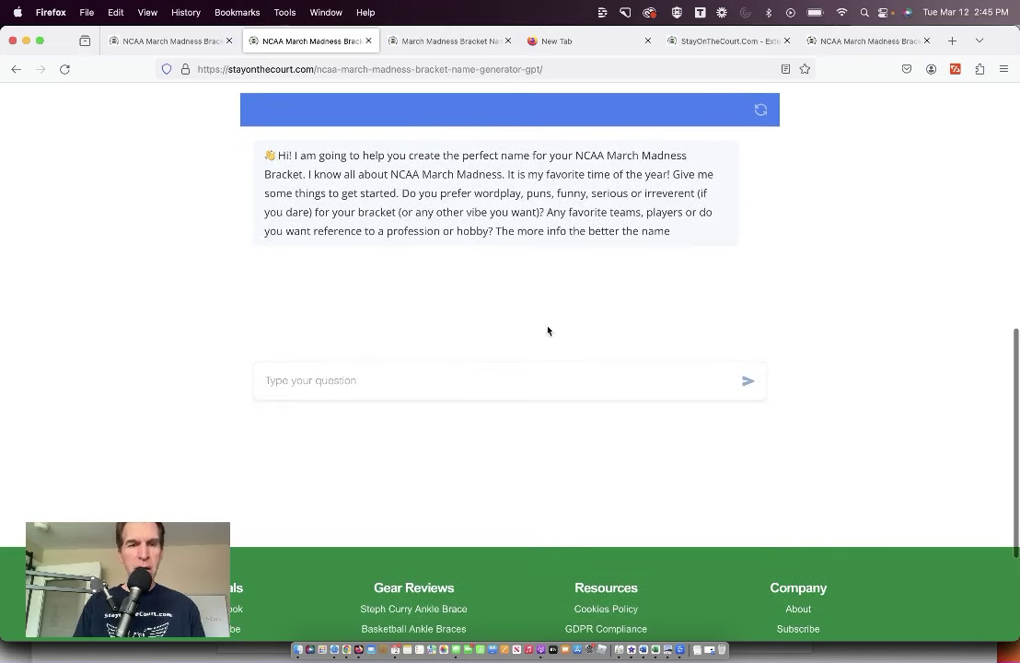
{"action": "scroll", "coordinate": [534, 350], "scroll_direction": "up", "scroll_amount": 1}
Begin the chatbot question with "My team is the Villanova Wildcats."
{"action": "left_click", "coordinate": [475, 389]}
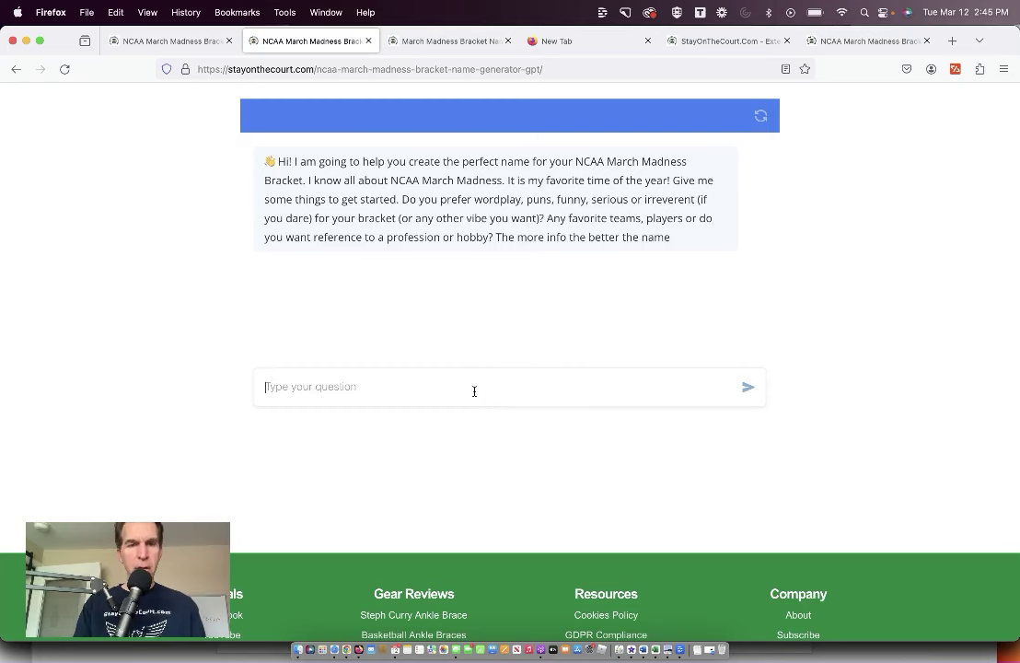
{"action": "type", "text": "My l"}
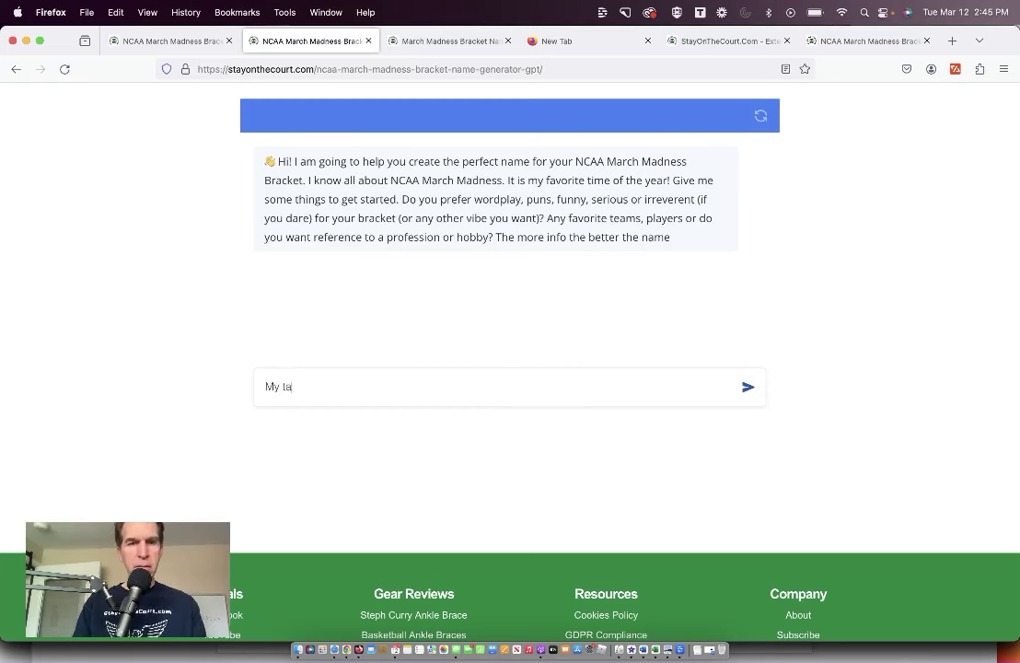
{"action": "type", "text": "team is"}
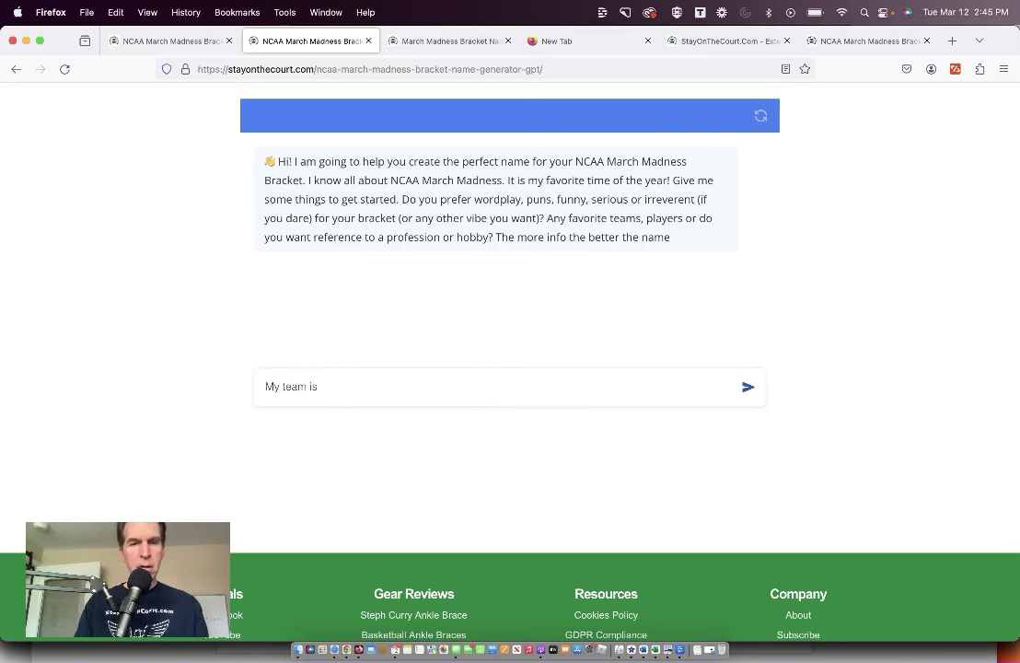
{"action": "type", "text": " the "}
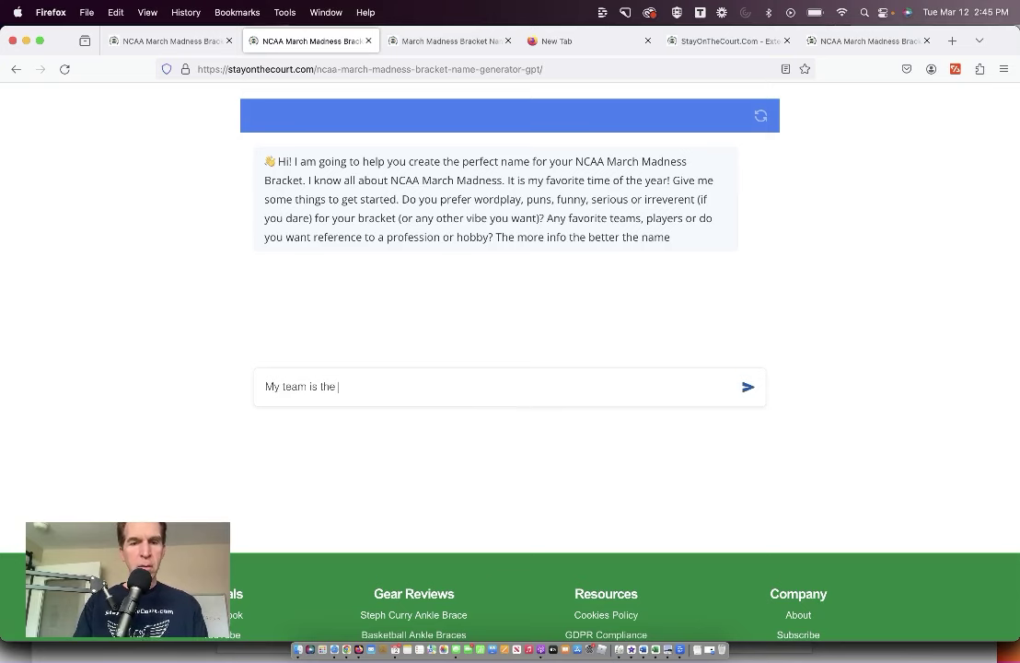
{"action": "type", "text": "Villanova Wildcats"}
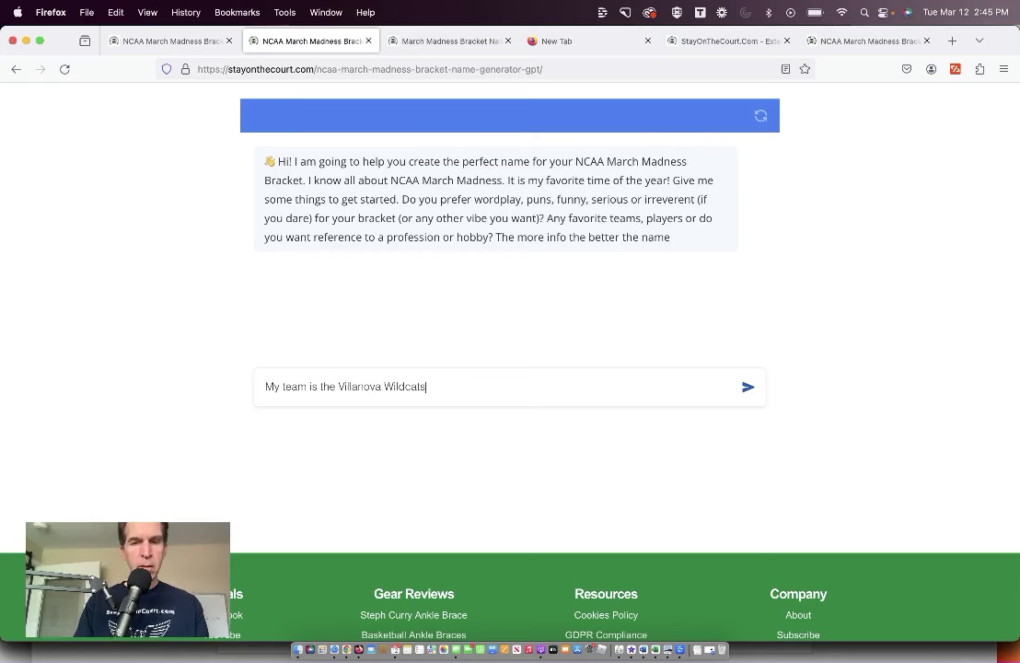
{"action": "type", "text": ". "}
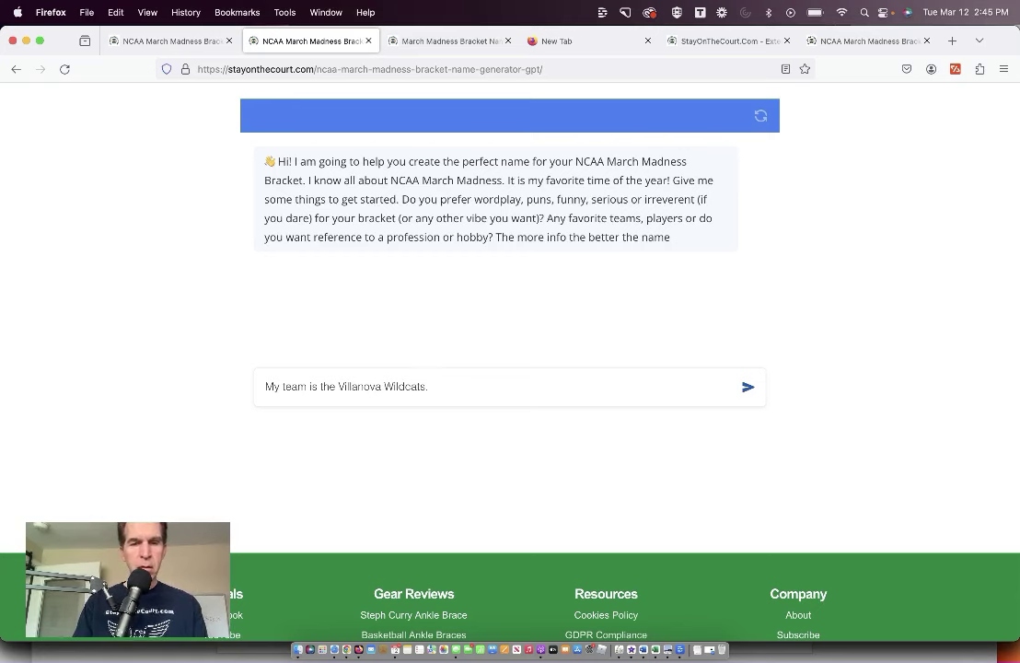
{"action": "type", "text": "R"}
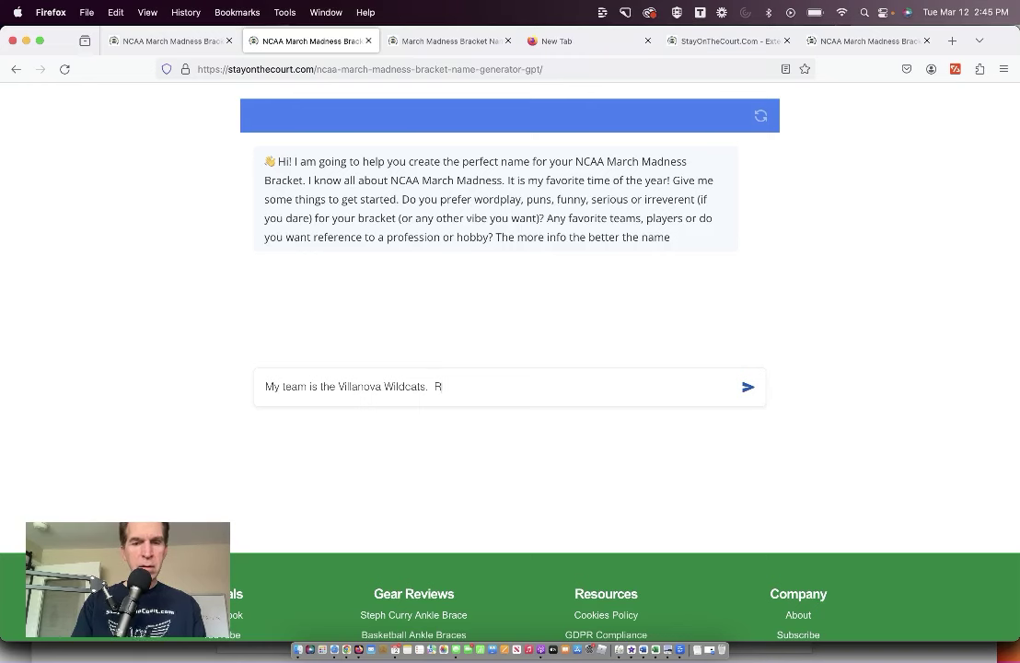
{"action": "type", "text": "hming"}
{"action": "key", "text": "BackSpace"}
{"action": "key", "text": "BackSpace"}
{"action": "key", "text": "BackSpace"}
{"action": "key", "text": "BackSpace"}
{"action": "key", "text": "BackSpace"}
{"action": "key", "text": "BackSpace"}
Finish the chatbot question with "Use wordplay and make it funny" and submit it
{"action": "type", "text": "Use"}
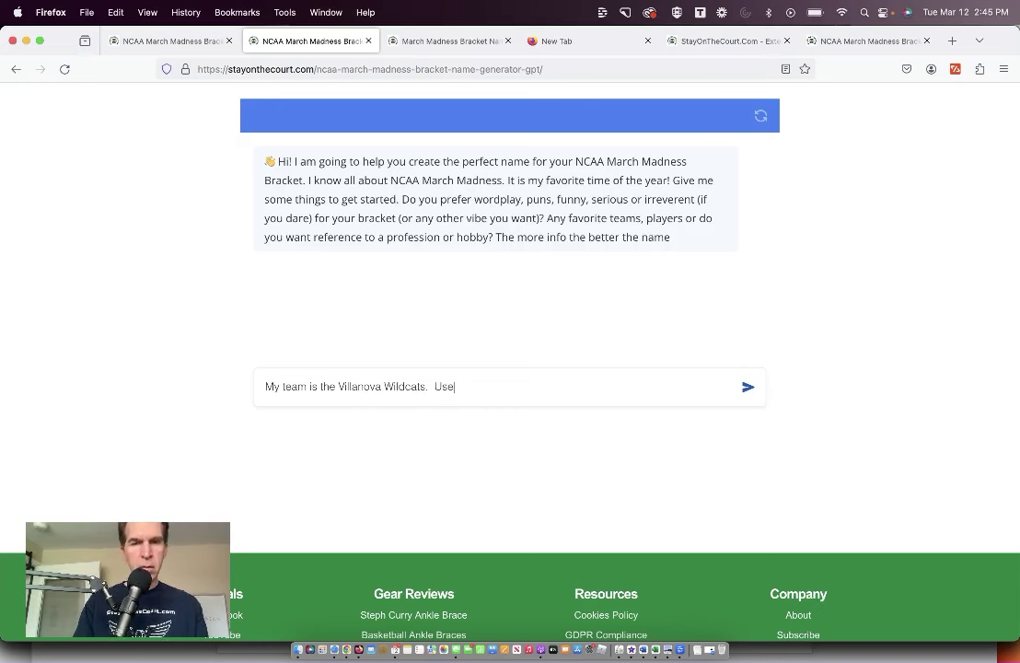
{"action": "type", "text": " wordplay"}
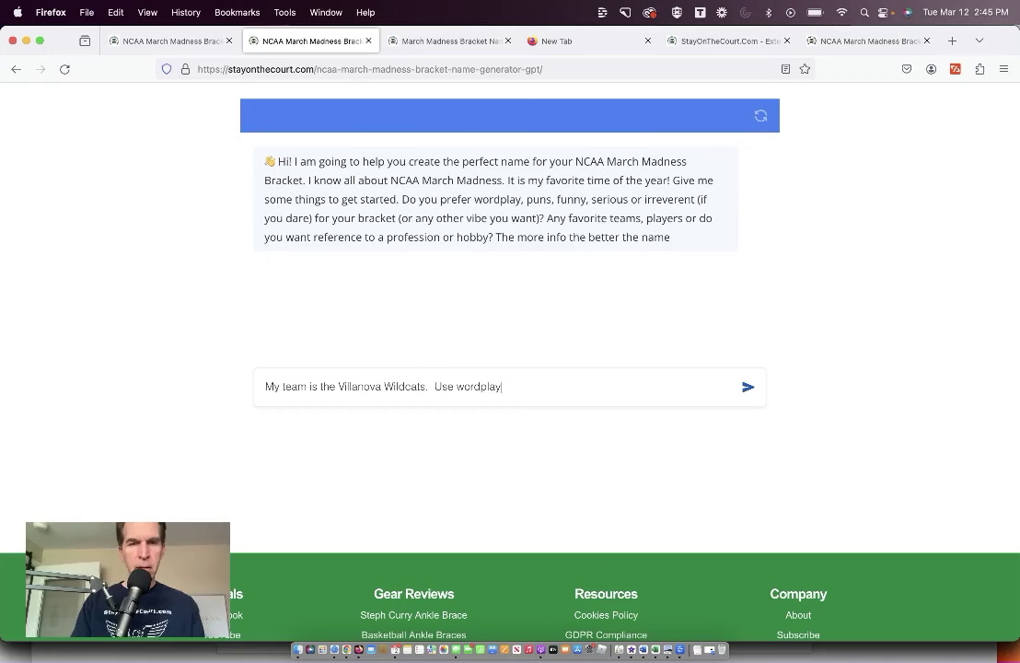
{"action": "type", "text": " and"}
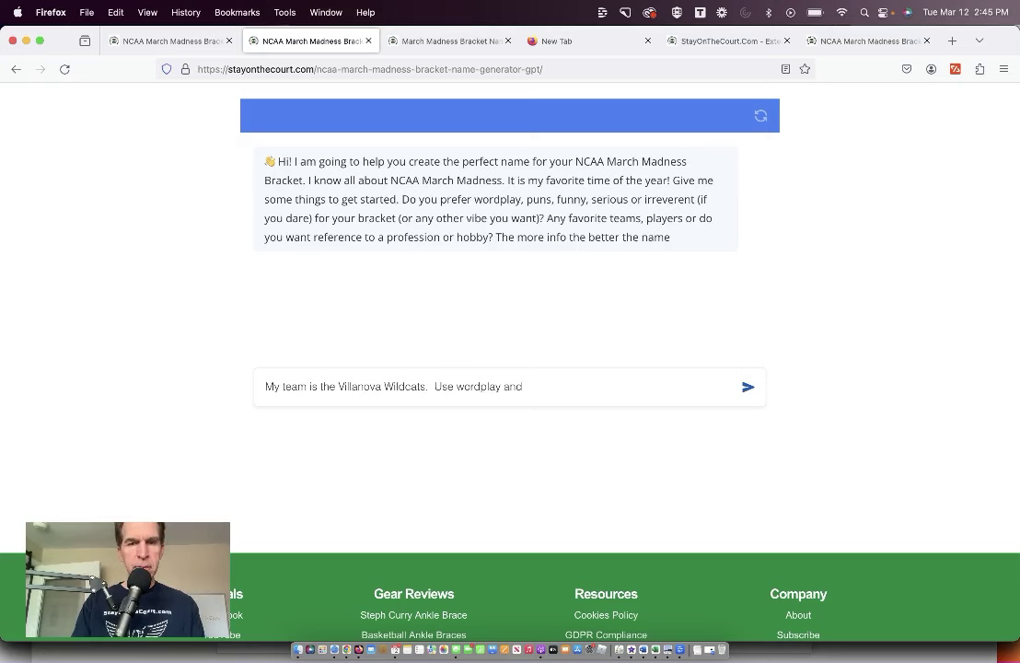
{"action": "type", "text": " make "}
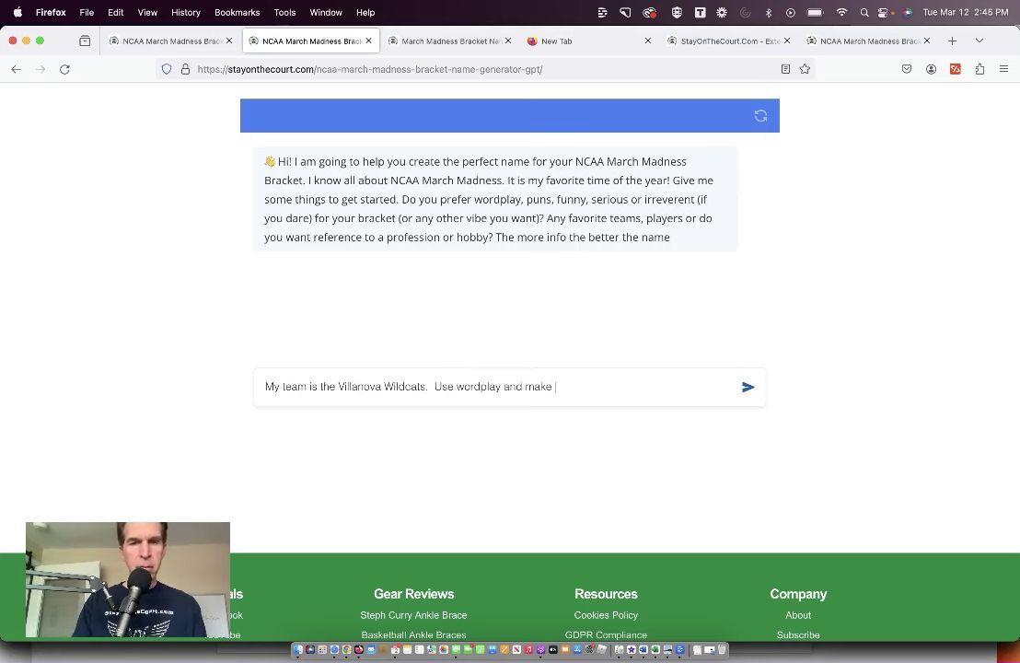
{"action": "type", "text": "it funny"}
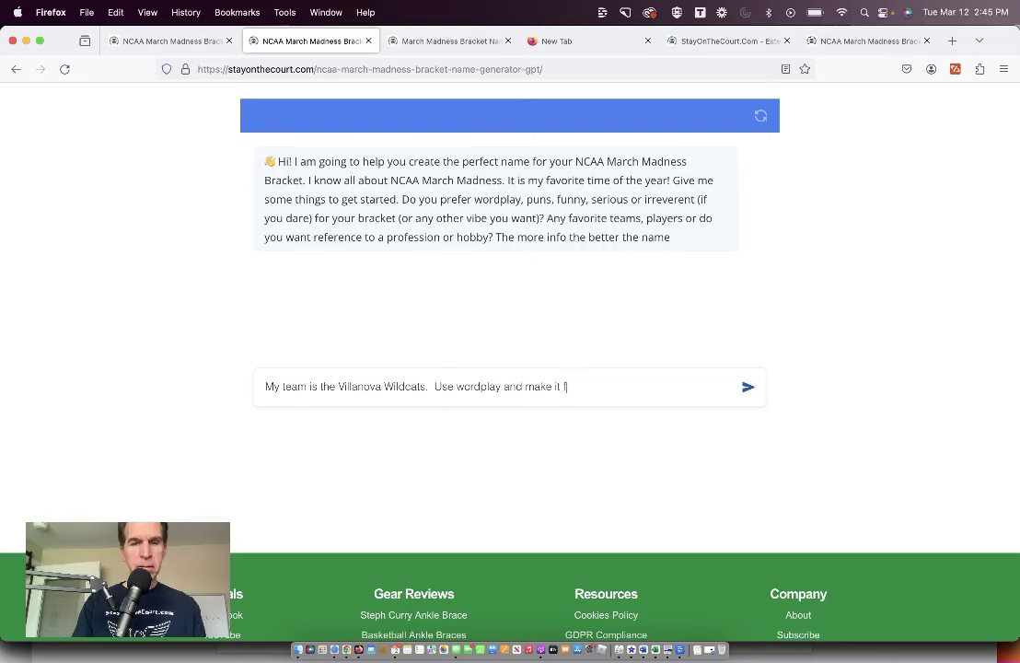
{"action": "key", "text": "Return"}
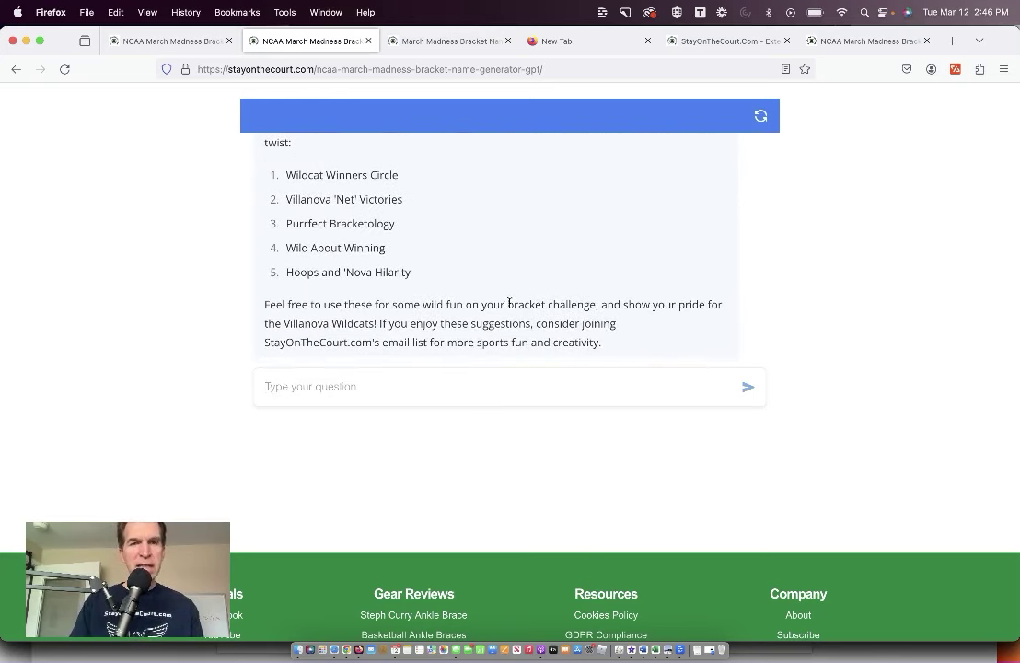
Send the chatbot the follow-up request "Instread please use Puns and make it a little dirty"
{"action": "scroll", "coordinate": [508, 304], "scroll_direction": "up", "scroll_amount": 3}
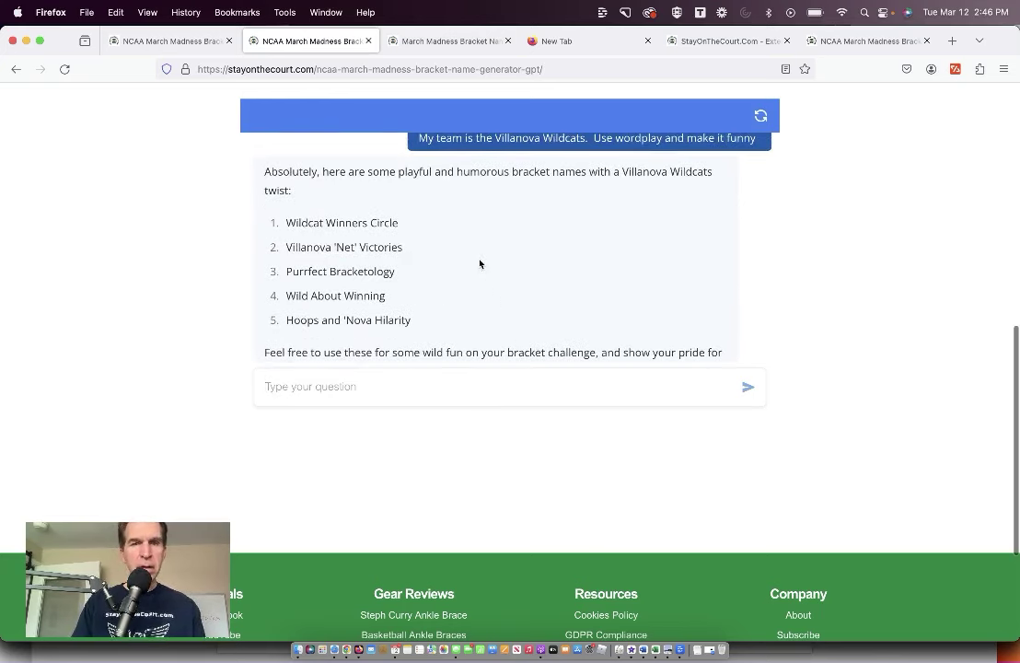
{"action": "scroll", "coordinate": [451, 246], "scroll_direction": "up", "scroll_amount": 1}
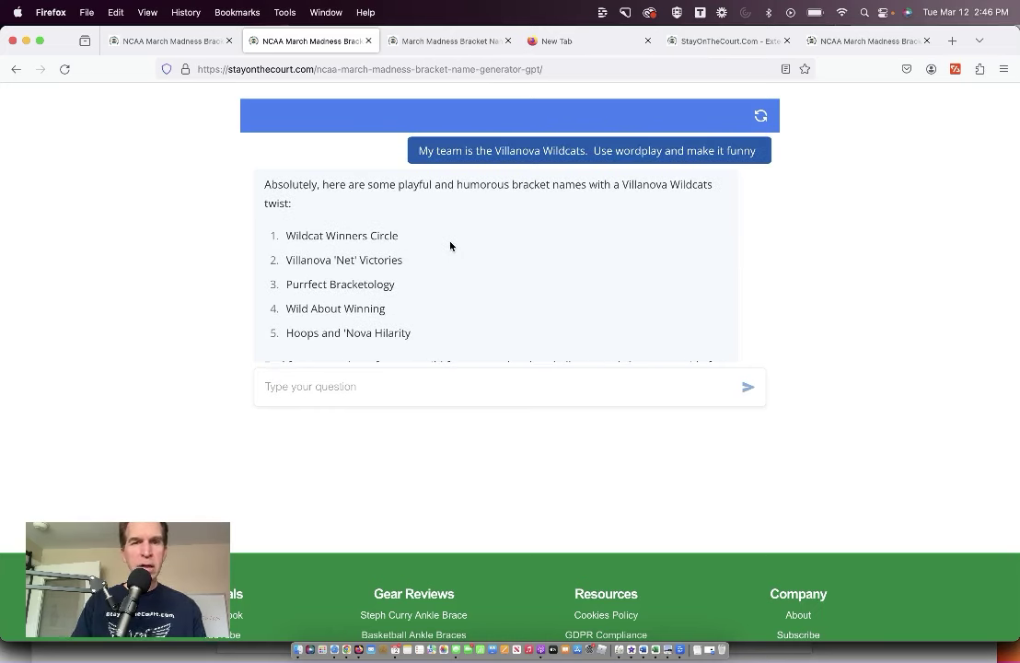
{"action": "scroll", "coordinate": [451, 246], "scroll_direction": "down", "scroll_amount": 2}
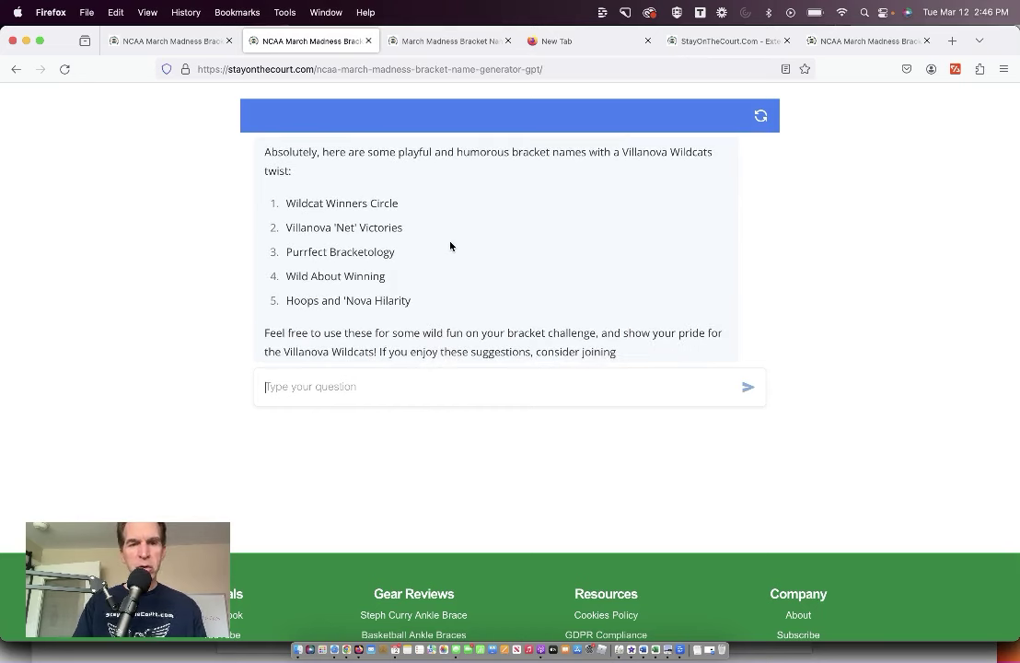
{"action": "scroll", "coordinate": [450, 246], "scroll_direction": "up", "scroll_amount": 1}
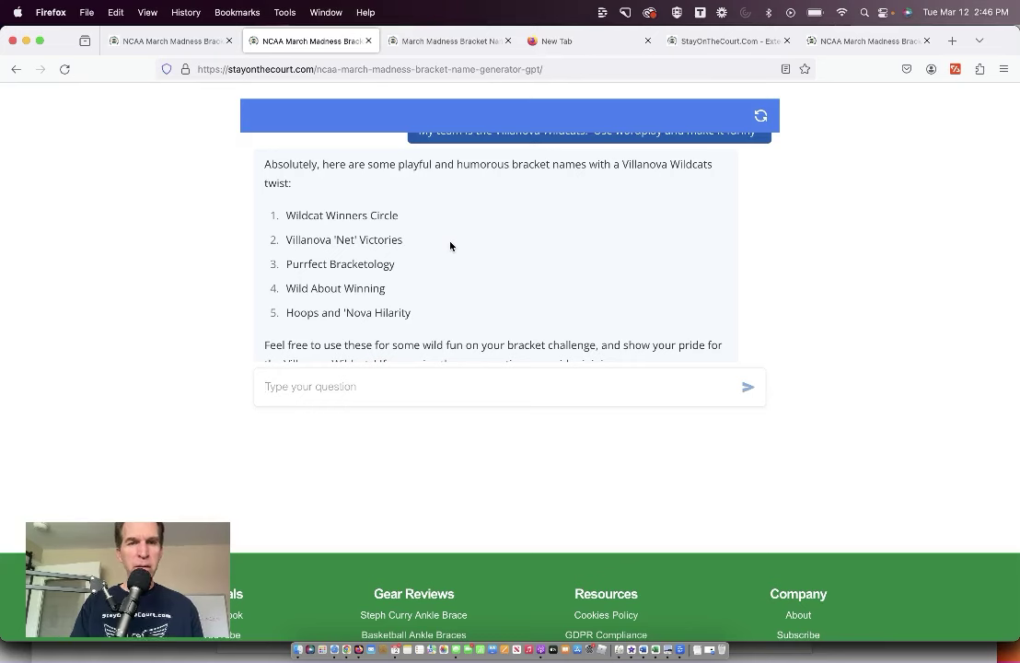
{"action": "scroll", "coordinate": [450, 246], "scroll_direction": "down", "scroll_amount": 1}
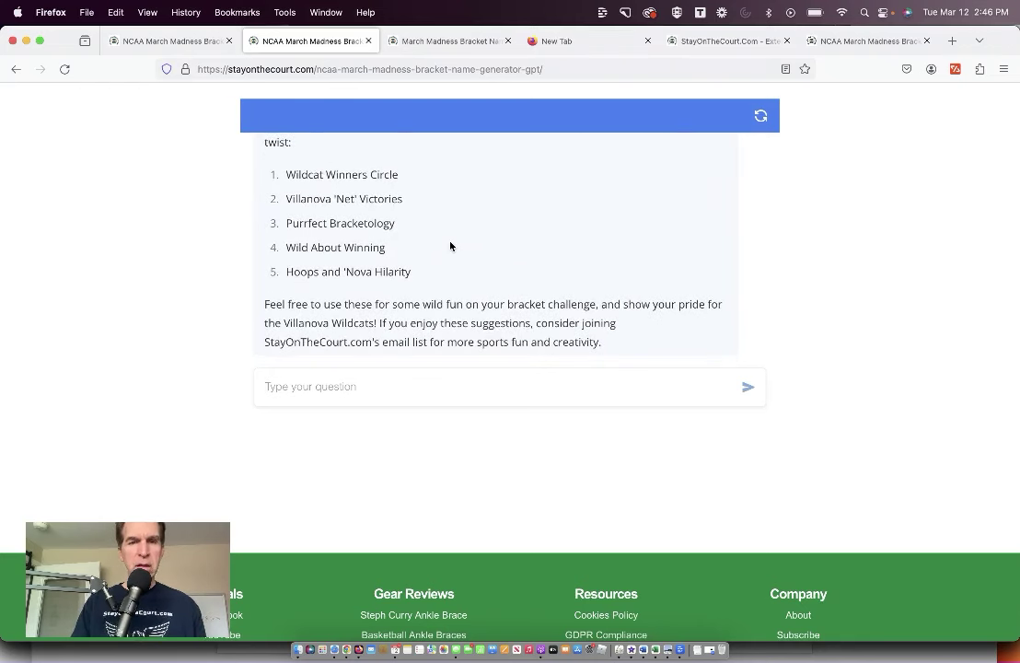
{"action": "type", "text": "Instread please use"}
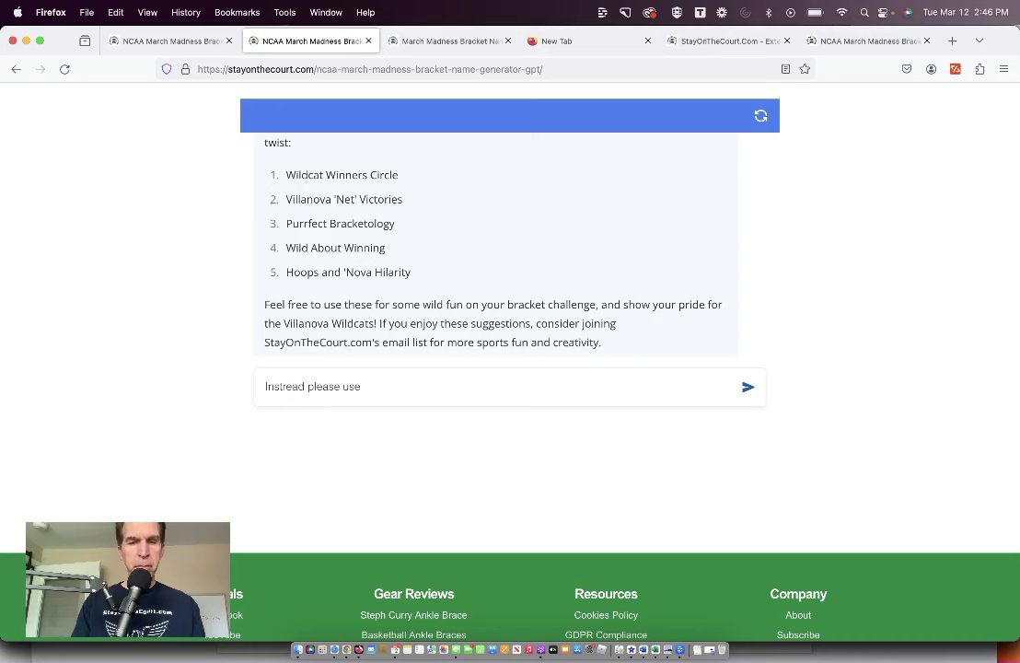
{"action": "type", "text": " Puns and make it a l"}
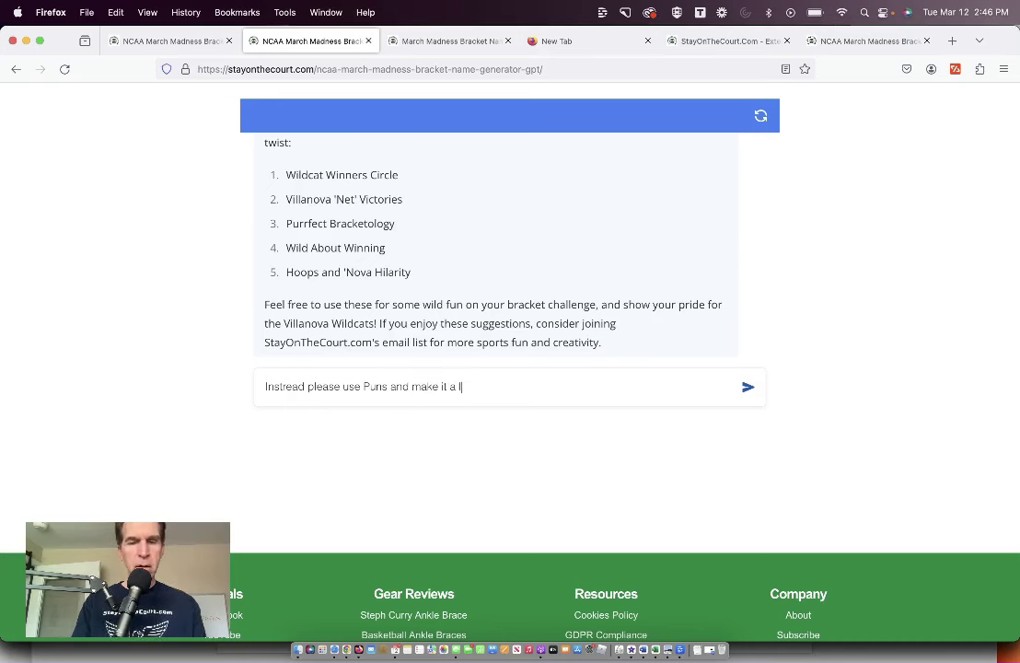
{"action": "type", "text": "ittle dirty"}
{"action": "key", "text": "Return"}
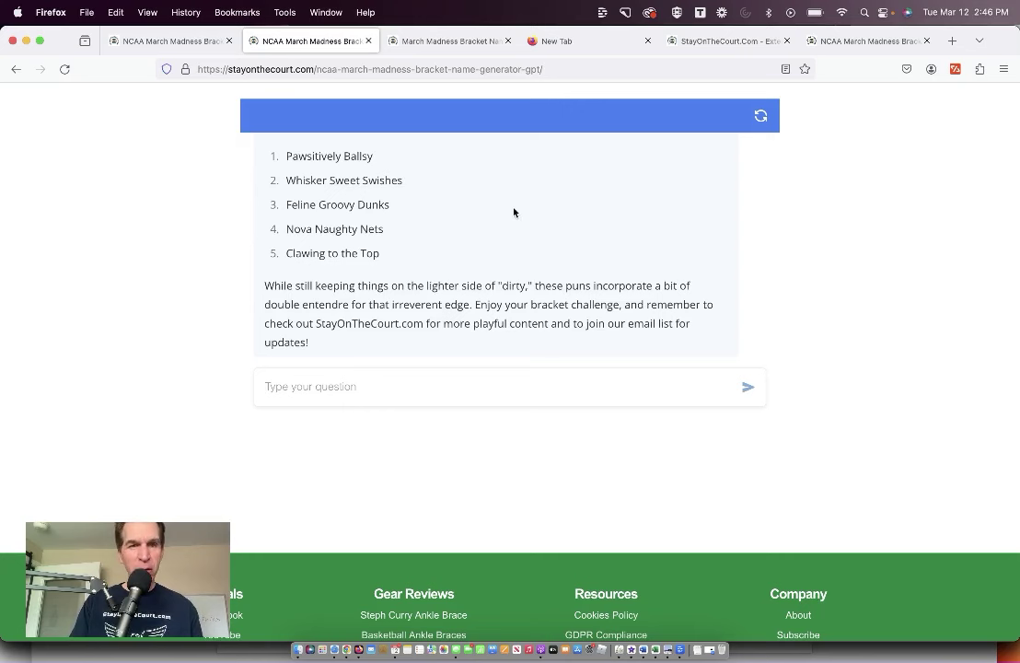
Ask the chatbot "How long can a yahoo bracket name be"
{"action": "scroll", "coordinate": [460, 208], "scroll_direction": "up", "scroll_amount": 1}
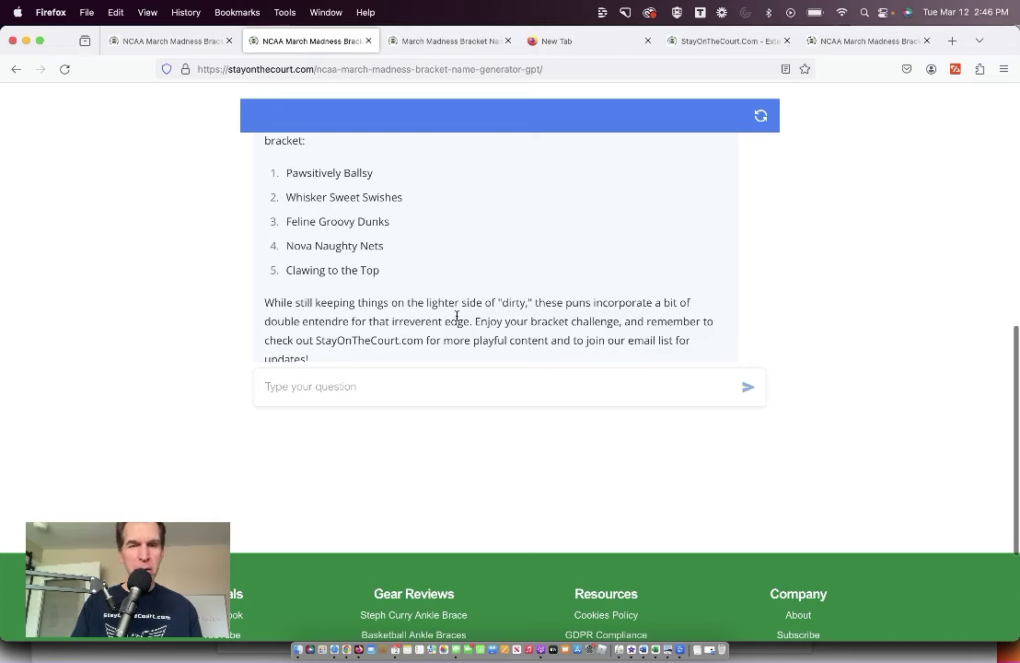
{"action": "scroll", "coordinate": [456, 319], "scroll_direction": "up", "scroll_amount": 2}
{"action": "scroll", "coordinate": [456, 319], "scroll_direction": "up", "scroll_amount": 1}
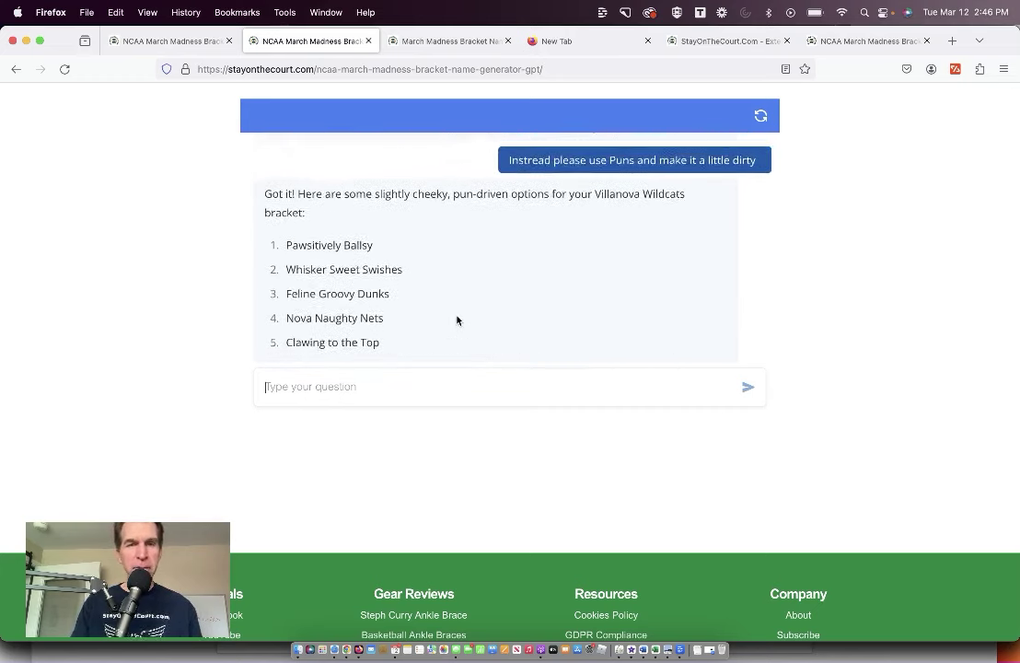
{"action": "scroll", "coordinate": [457, 320], "scroll_direction": "down", "scroll_amount": 3}
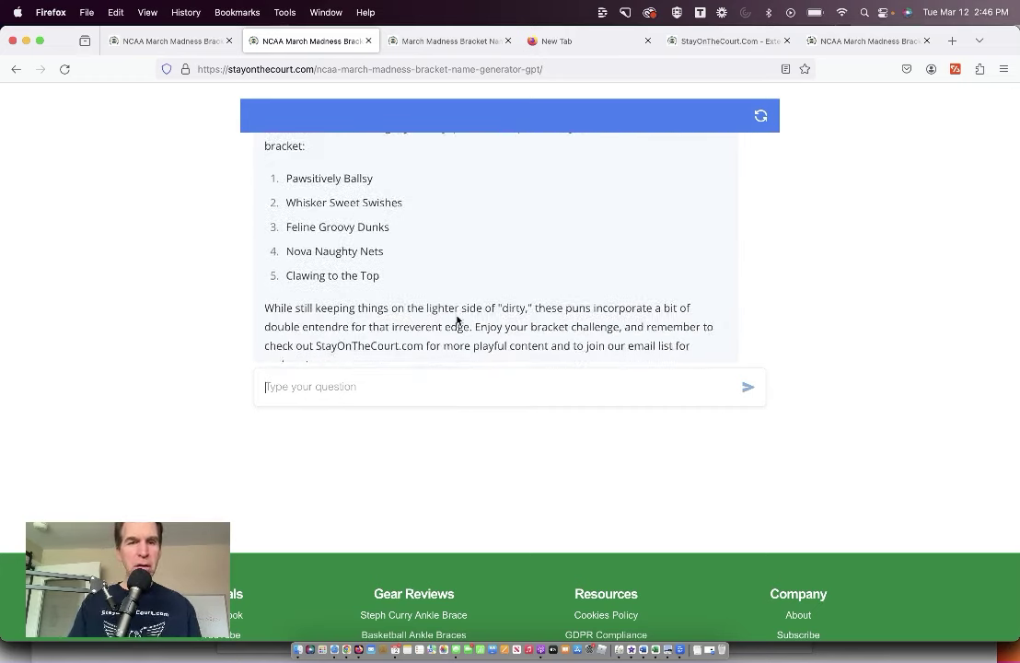
{"action": "scroll", "coordinate": [457, 315], "scroll_direction": "down", "scroll_amount": 1}
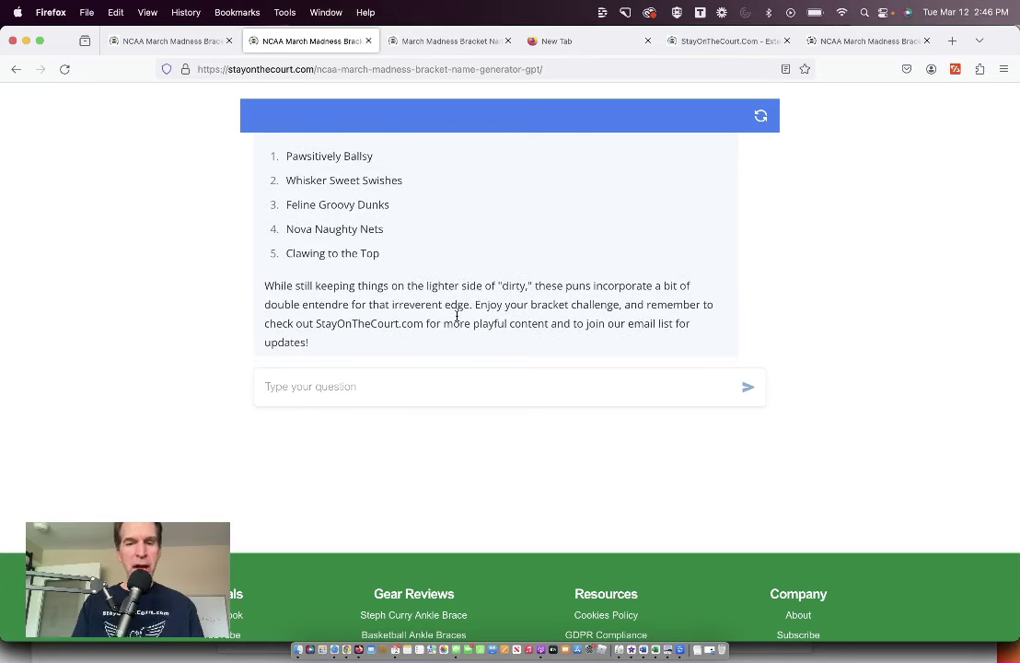
{"action": "type", "text": "How long c"}
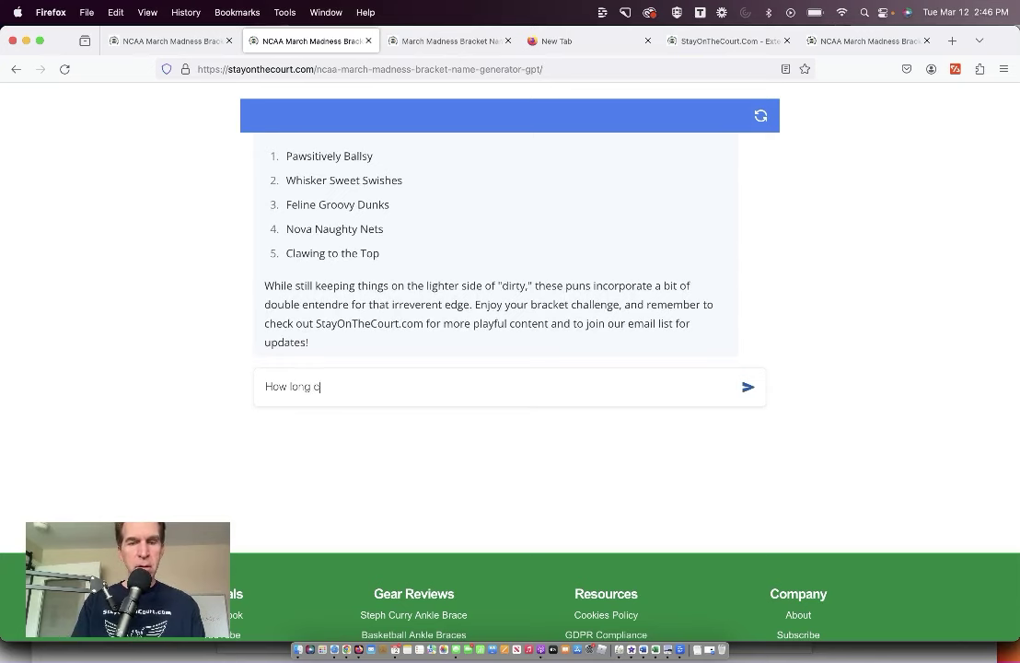
{"action": "type", "text": "an a ya"}
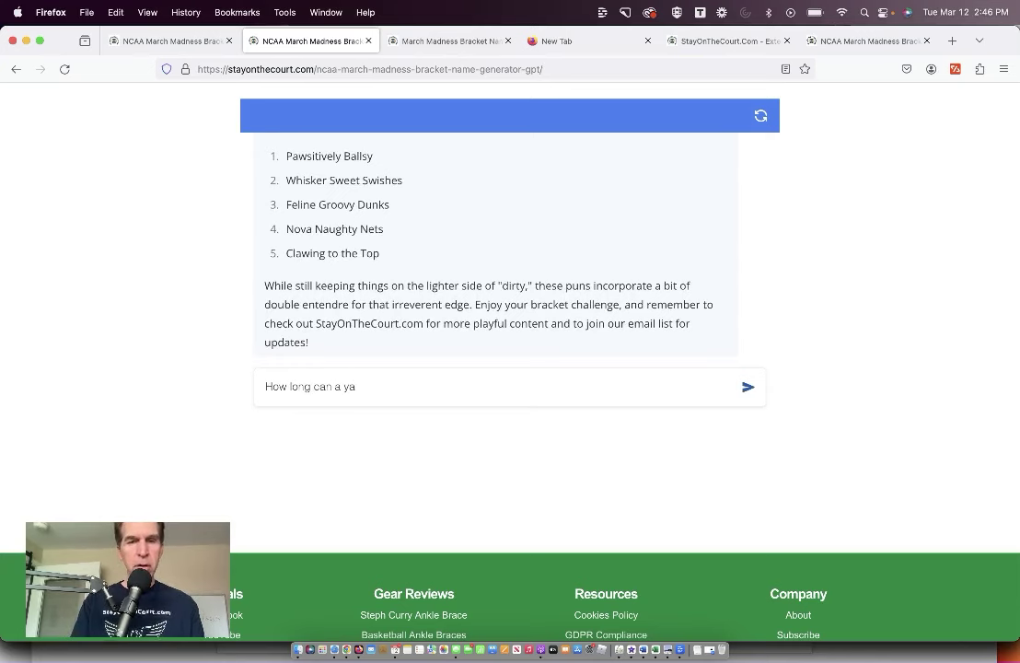
{"action": "type", "text": "hoo brack"}
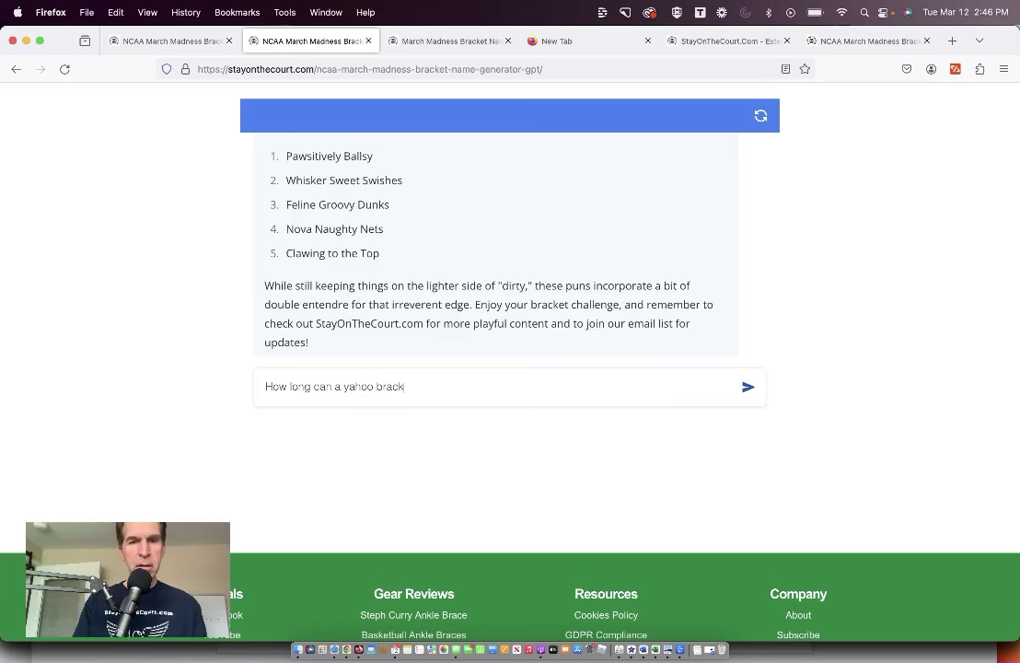
{"action": "type", "text": "et name be"}
{"action": "key", "text": "Return"}
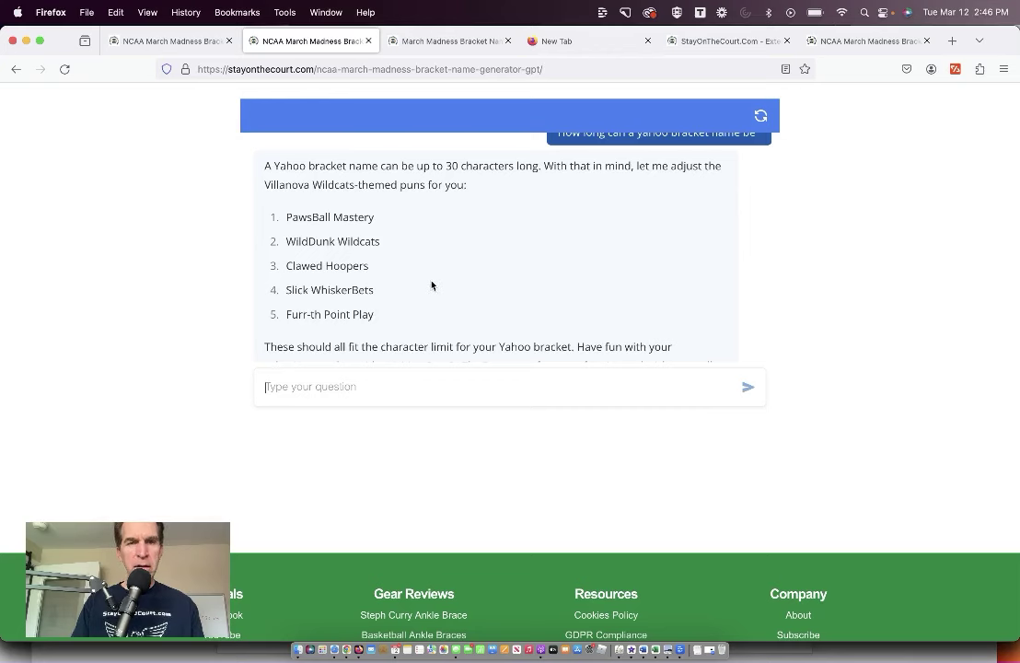
Read the chatbot's answer on Yahoo name length, compare the suggested bracket names, and return to the generator page's title and description
{"action": "scroll", "coordinate": [431, 285], "scroll_direction": "up", "scroll_amount": 3}
{"action": "scroll", "coordinate": [431, 285], "scroll_direction": "up", "scroll_amount": 1}
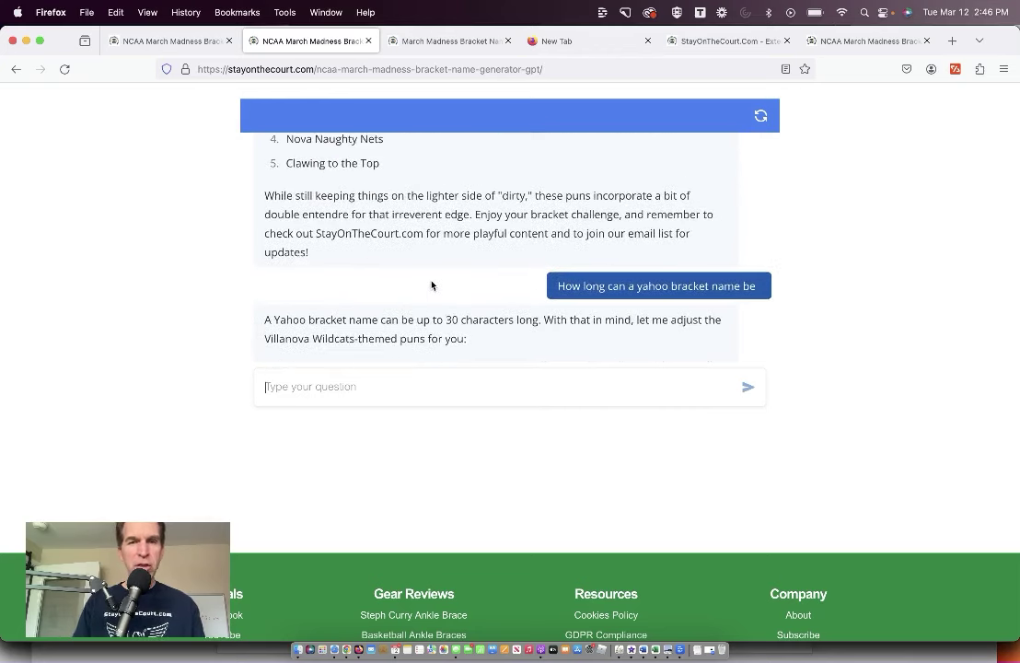
{"action": "scroll", "coordinate": [431, 285], "scroll_direction": "down", "scroll_amount": 2}
{"action": "scroll", "coordinate": [431, 285], "scroll_direction": "down", "scroll_amount": 2}
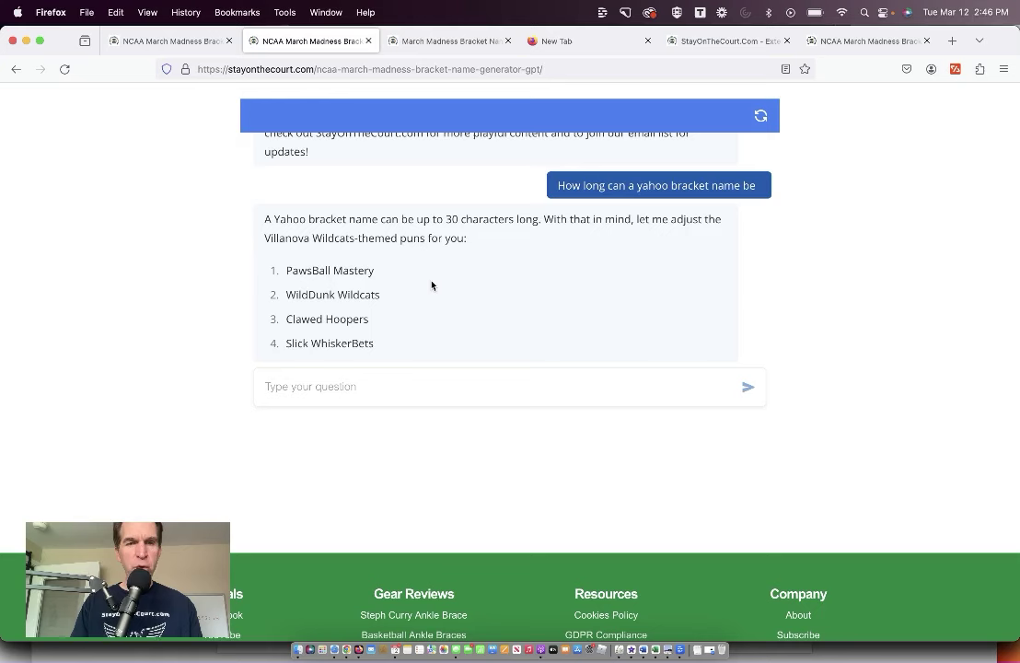
{"action": "scroll", "coordinate": [431, 285], "scroll_direction": "down", "scroll_amount": 2}
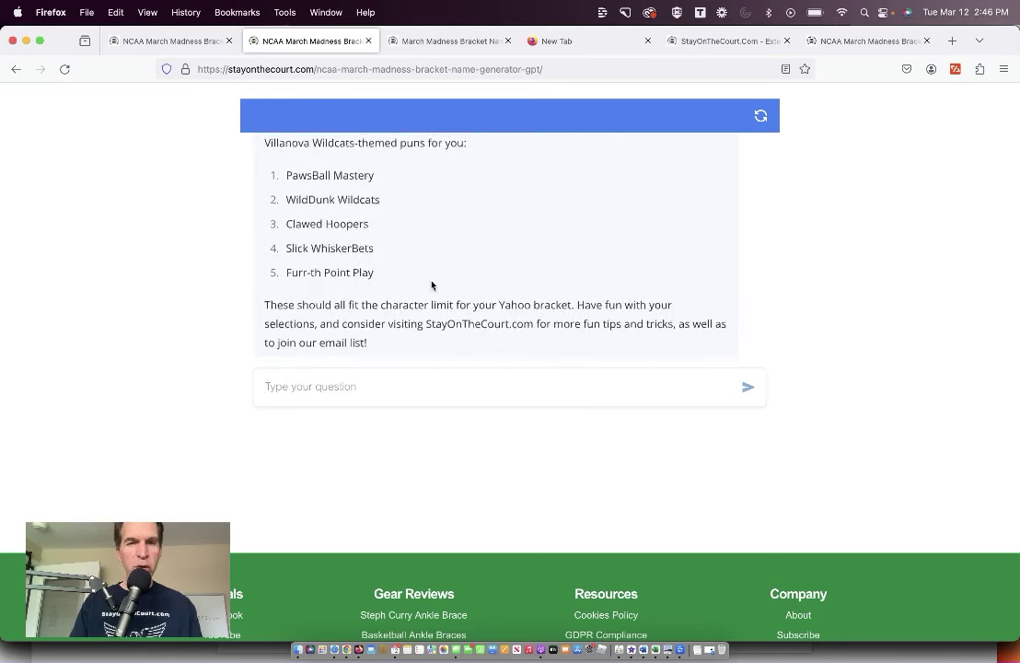
{"action": "scroll", "coordinate": [431, 284], "scroll_direction": "up", "scroll_amount": 3}
{"action": "scroll", "coordinate": [431, 285], "scroll_direction": "up", "scroll_amount": 2}
{"action": "scroll", "coordinate": [431, 285], "scroll_direction": "down", "scroll_amount": 2}
{"action": "scroll", "coordinate": [431, 285], "scroll_direction": "down", "scroll_amount": 1}
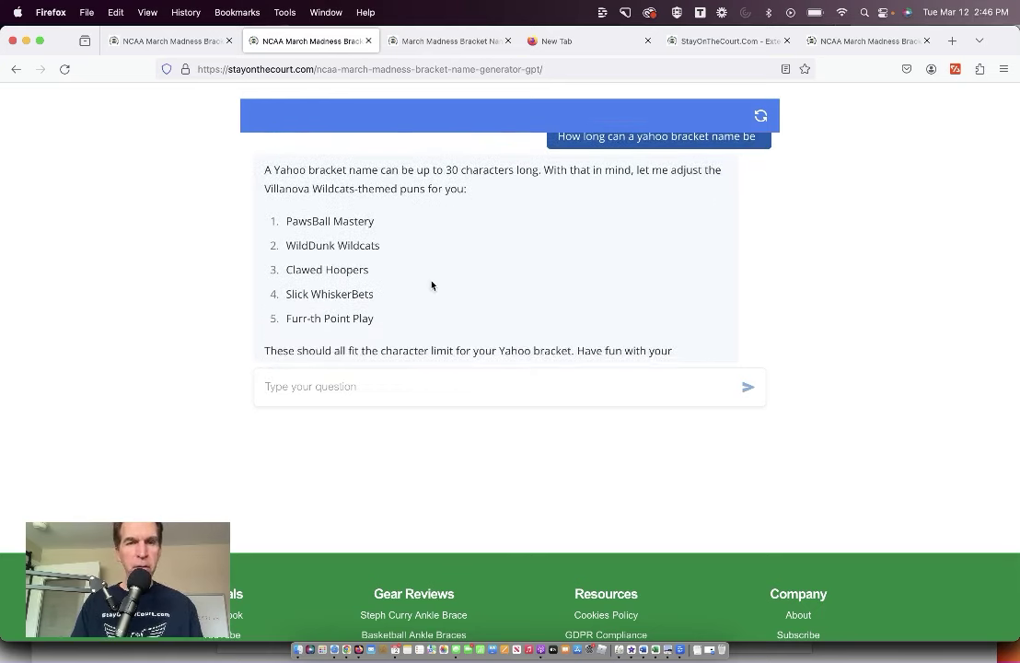
{"action": "scroll", "coordinate": [431, 284], "scroll_direction": "up", "scroll_amount": 5}
{"action": "scroll", "coordinate": [431, 285], "scroll_direction": "down", "scroll_amount": 8}
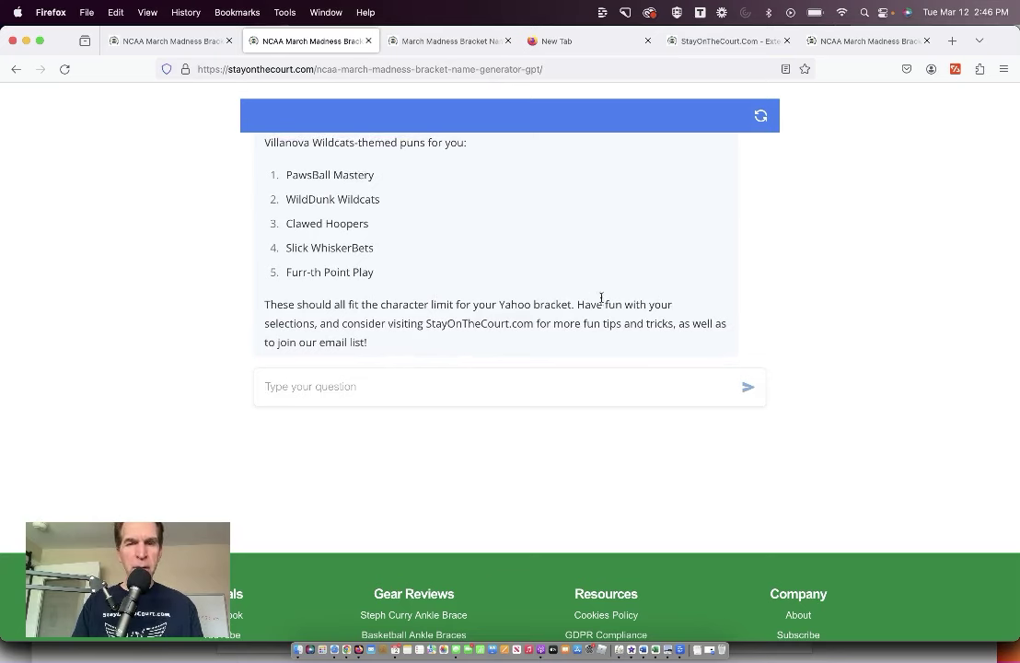
{"action": "scroll", "coordinate": [709, 308], "scroll_direction": "up", "scroll_amount": 1}
{"action": "scroll", "coordinate": [711, 307], "scroll_direction": "down", "scroll_amount": 2}
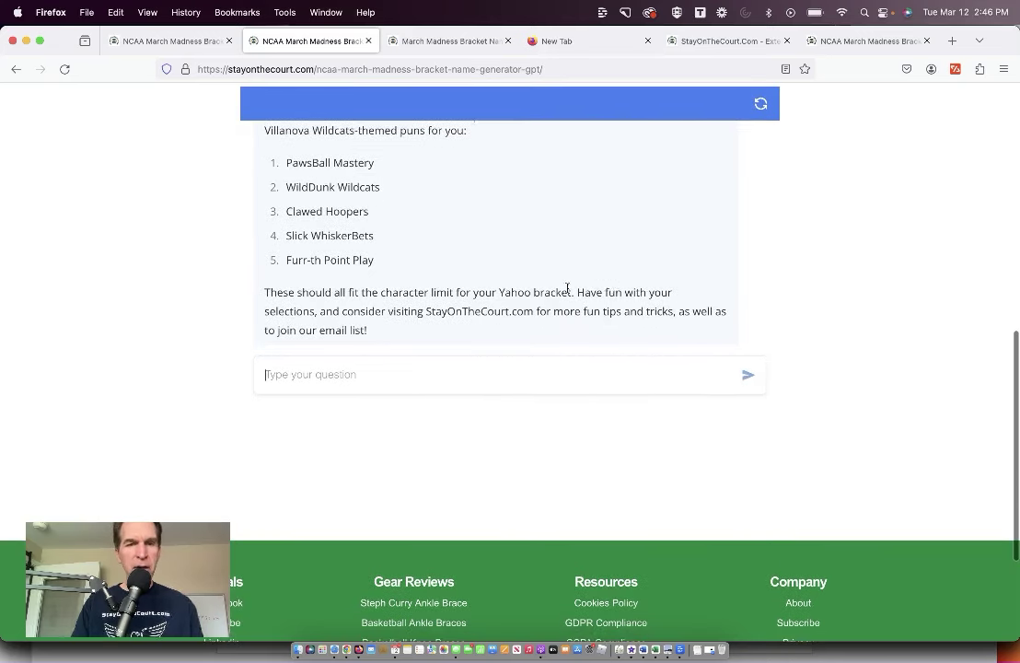
{"action": "scroll", "coordinate": [543, 293], "scroll_direction": "up", "scroll_amount": 1}
{"action": "scroll", "coordinate": [541, 291], "scroll_direction": "down", "scroll_amount": 2}
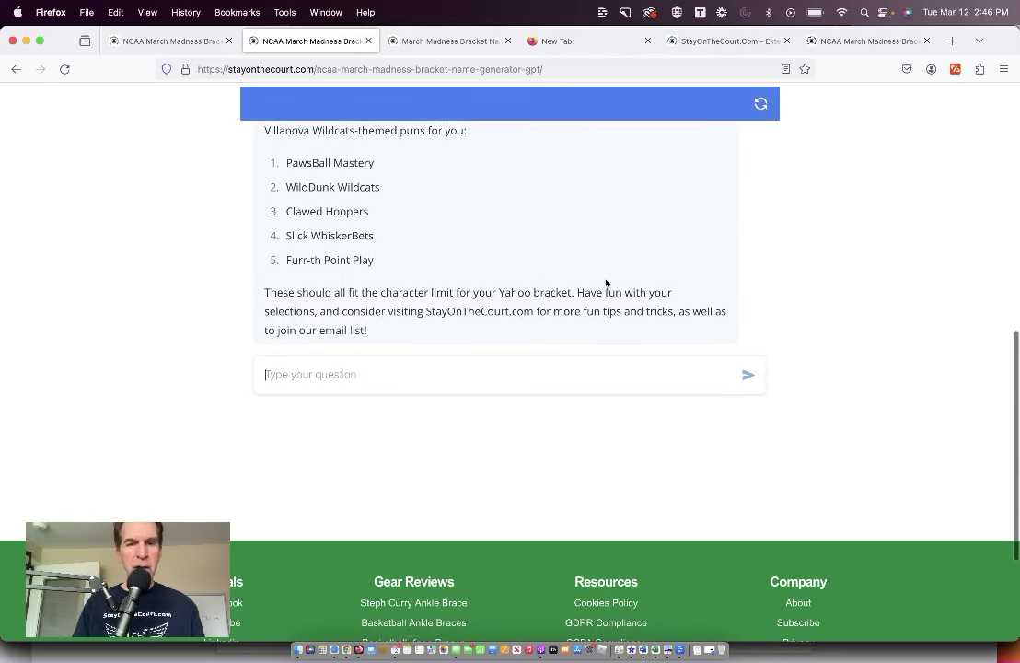
{"action": "scroll", "coordinate": [606, 283], "scroll_direction": "up", "scroll_amount": 5}
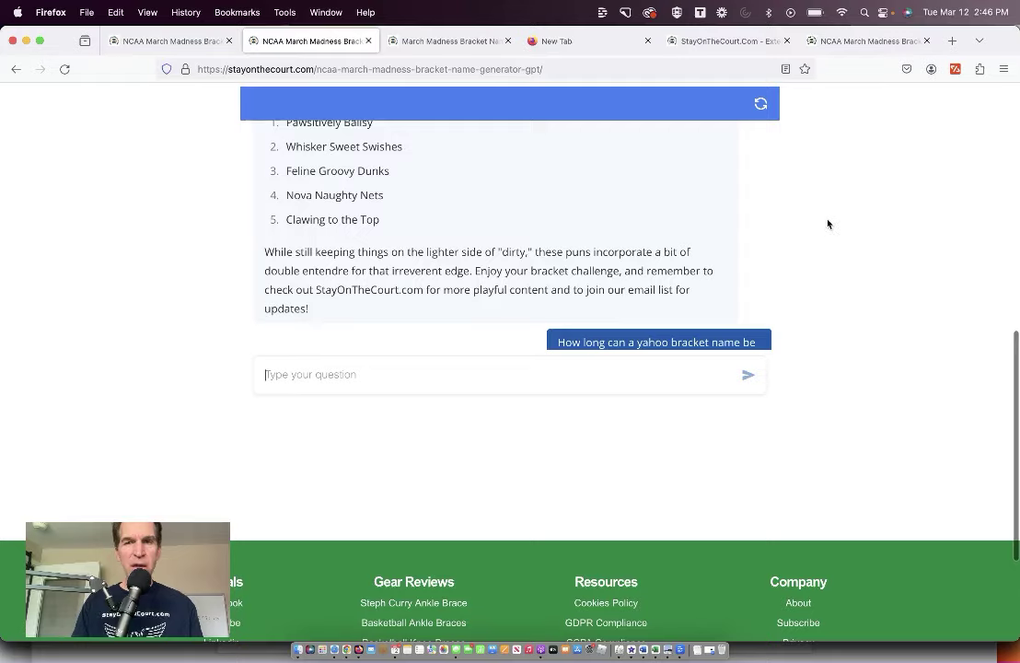
{"action": "scroll", "coordinate": [819, 223], "scroll_direction": "up", "scroll_amount": 10}
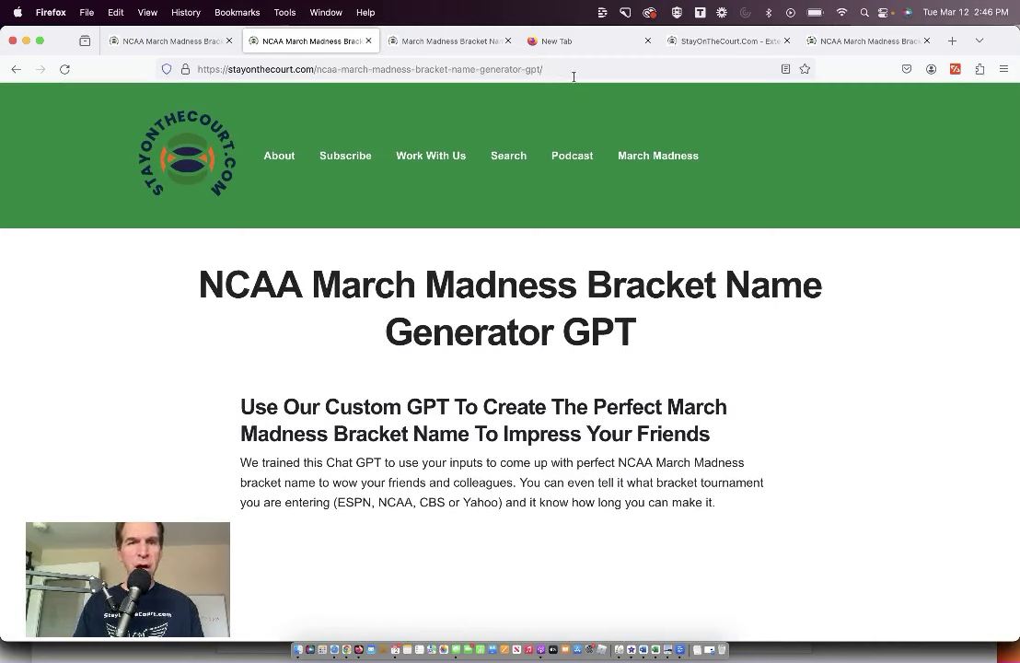
{"action": "left_click", "coordinate": [570, 70]}
{"action": "left_click", "coordinate": [563, 68]}
{"action": "left_click_drag", "start_coordinate": [563, 68], "coordinate": [513, 70]}
{"action": "key", "text": "BackSpace"}
{"action": "key", "text": "BackSpace"}
{"action": "key", "text": "BackSpace"}
{"action": "key", "text": "BackSpace"}
{"action": "key", "text": "BackSpace"}
{"action": "key", "text": "BackSpace"}
{"action": "key", "text": "BackSpace"}
{"action": "key", "text": "BackSpace"}
{"action": "key", "text": "BackSpace"}
{"action": "key", "text": "BackSpace"}
{"action": "key", "text": "BackSpace"}
{"action": "key", "text": "BackSpace"}
{"action": "key", "text": "BackSpace"}
{"action": "key", "text": "BackSpace"}
{"action": "key", "text": "BackSpace"}
{"action": "key", "text": "BackSpace"}
{"action": "key", "text": "BackSpace"}
{"action": "key", "text": "BackSpace"}
{"action": "key", "text": "BackSpace"}
{"action": "key", "text": "BackSpace"}
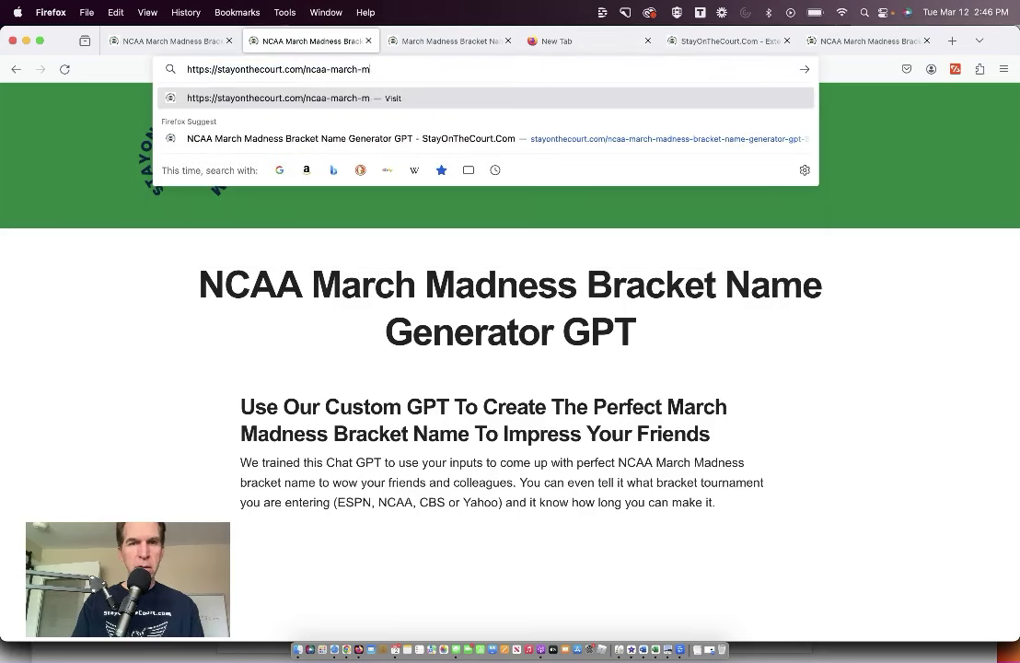
{"action": "key", "text": "BackSpace"}
{"action": "type", "text": "march"}
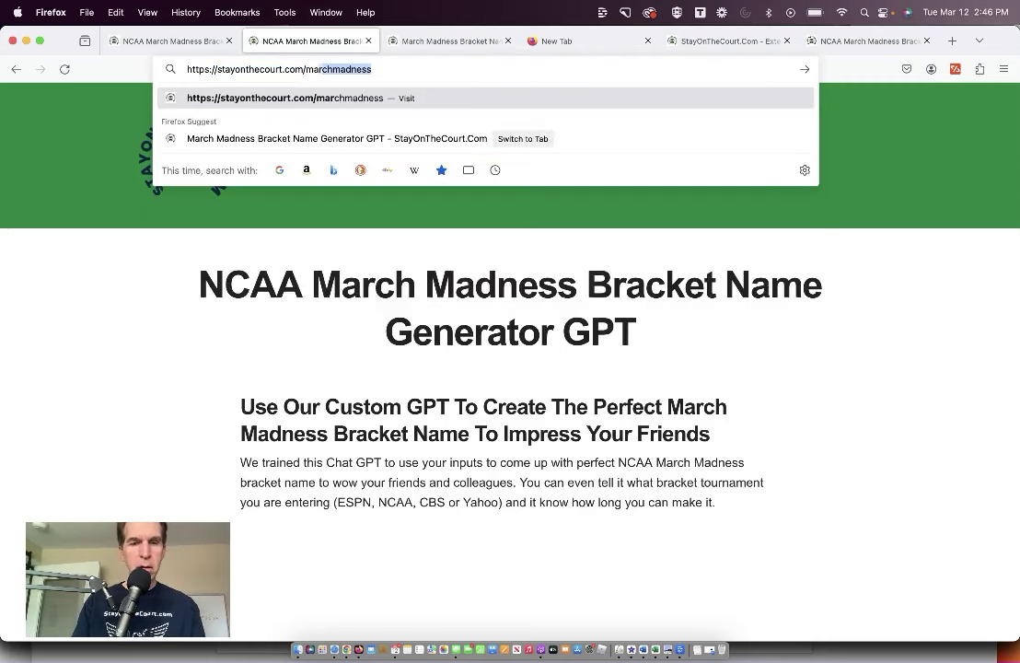
{"action": "key", "text": "Return"}
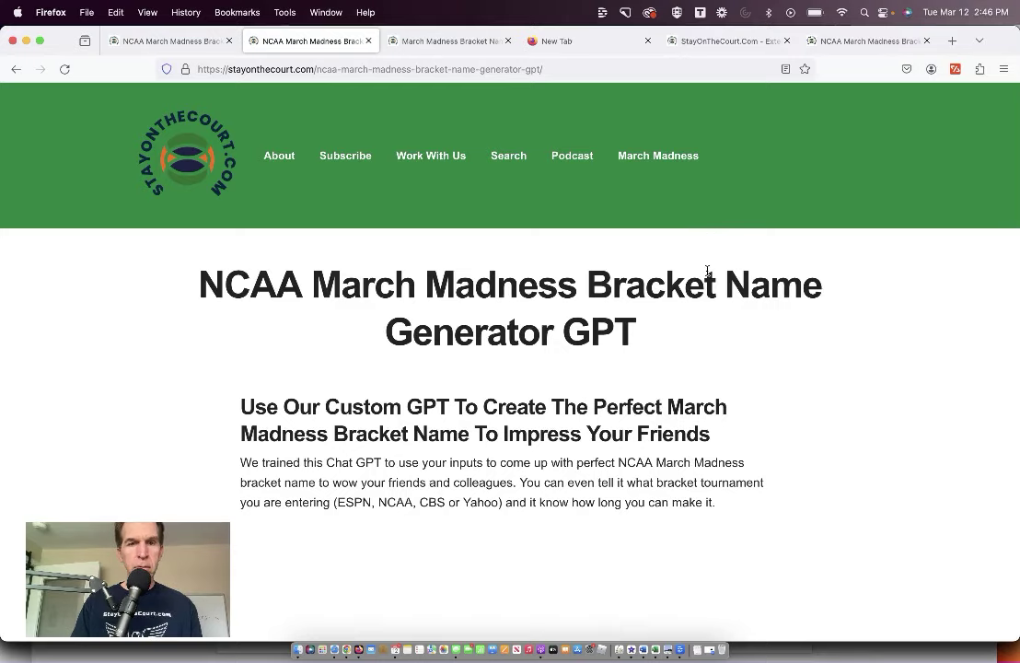
Return to the chatbot conversation and look over the pun-based Villanova bracket names
{"action": "scroll", "coordinate": [707, 270], "scroll_direction": "down", "scroll_amount": 10}
{"action": "scroll", "coordinate": [708, 270], "scroll_direction": "up", "scroll_amount": 5}
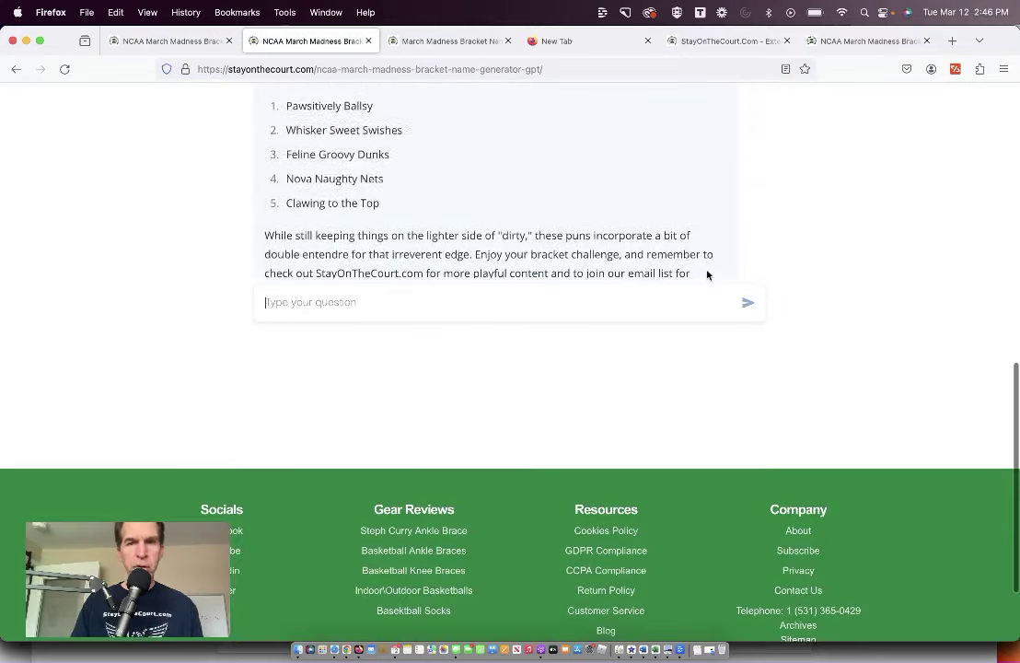
Start a new chat in the bracket name generator, clearing the Villanova conversation
{"action": "scroll", "coordinate": [779, 260], "scroll_direction": "up", "scroll_amount": 10}
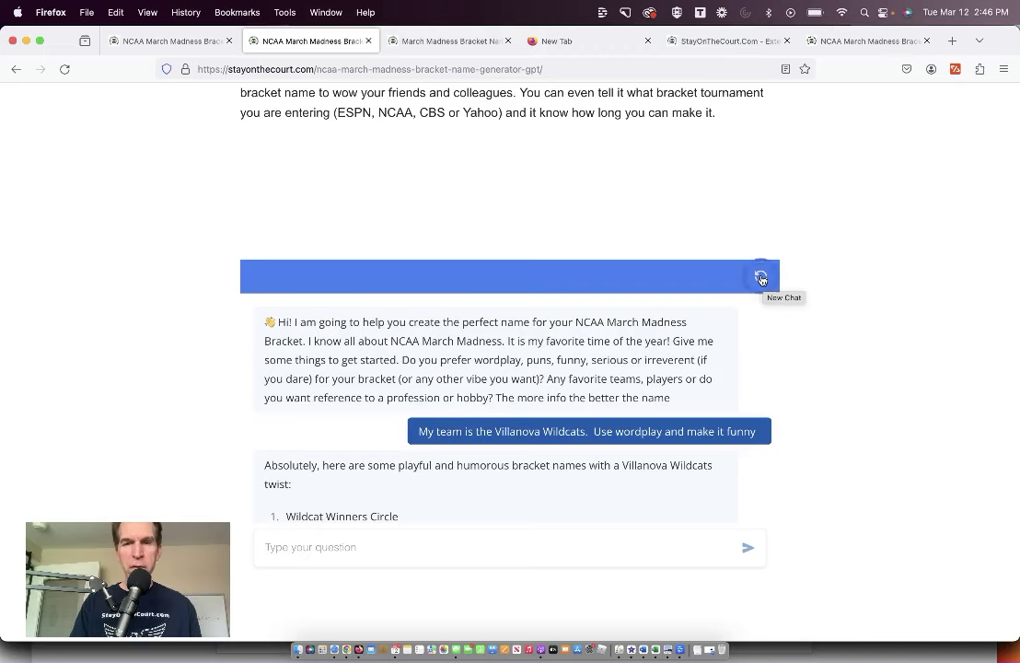
{"action": "left_click", "coordinate": [761, 279]}
{"action": "scroll", "coordinate": [676, 398], "scroll_direction": "down", "scroll_amount": 2}
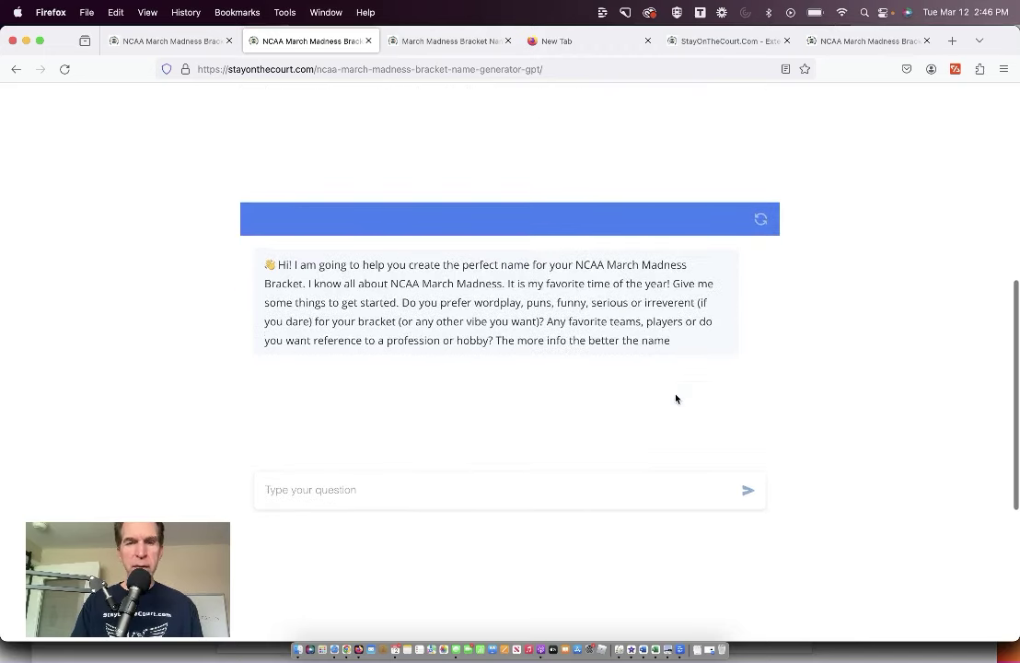
Look over the generator page, from the site header and custom GPT description to the chatbot's opening questions and question box
{"action": "scroll", "coordinate": [676, 398], "scroll_direction": "up", "scroll_amount": 3}
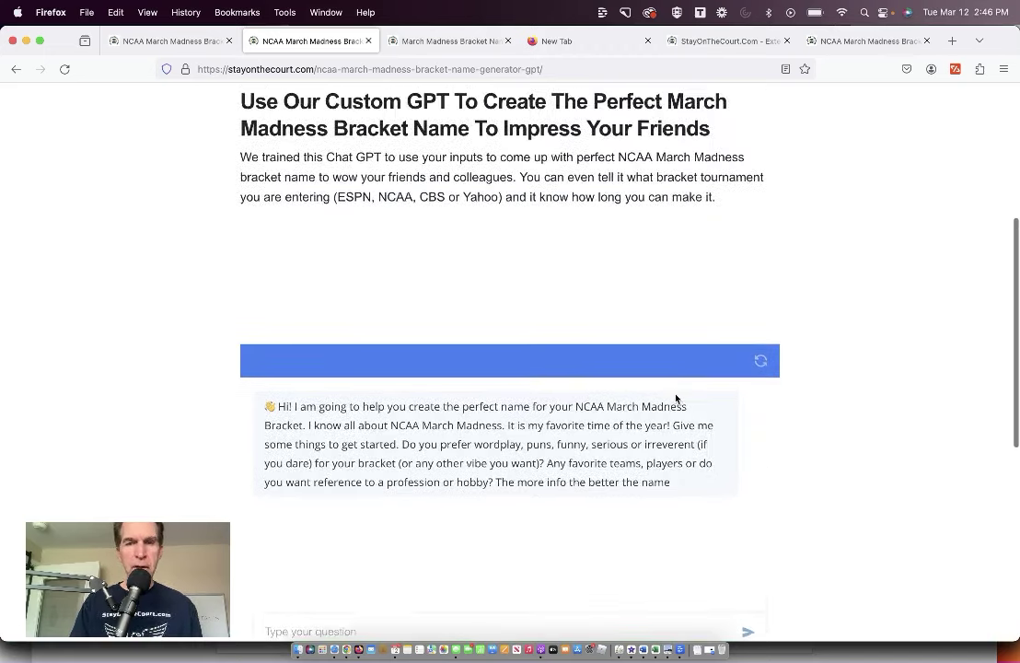
{"action": "scroll", "coordinate": [676, 398], "scroll_direction": "up", "scroll_amount": 4}
{"action": "scroll", "coordinate": [676, 394], "scroll_direction": "down", "scroll_amount": 10}
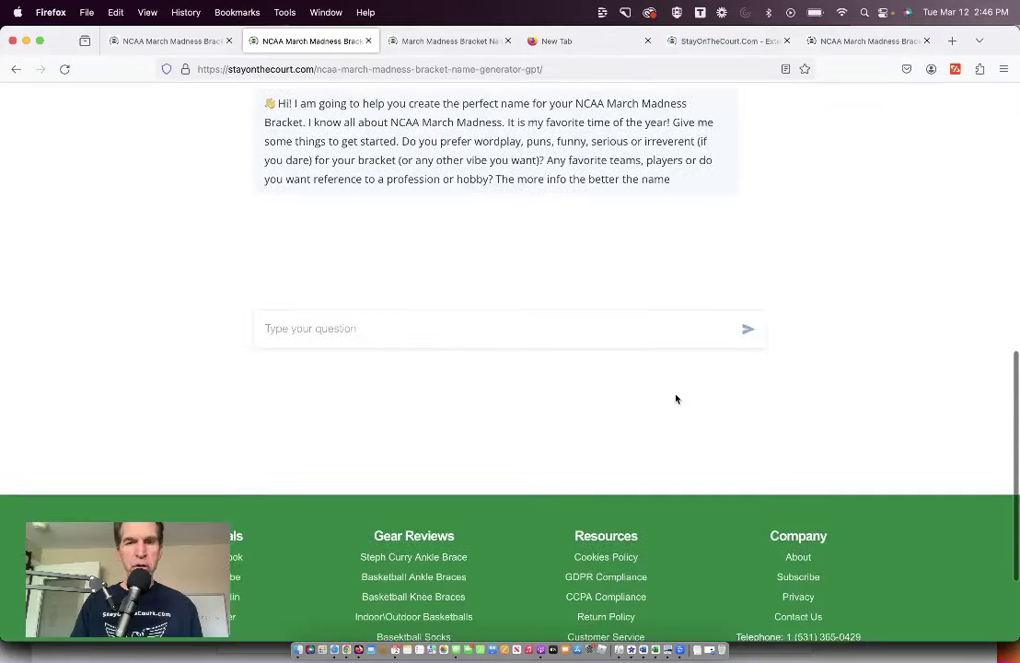
{"action": "scroll", "coordinate": [676, 398], "scroll_direction": "up", "scroll_amount": 1}
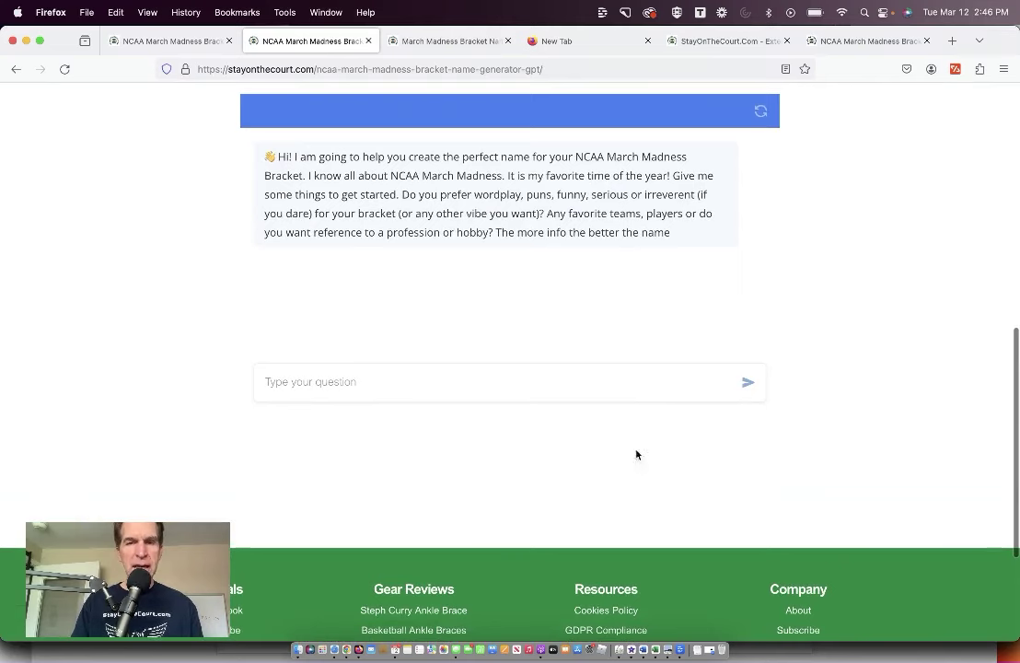
{"action": "scroll", "coordinate": [724, 460], "scroll_direction": "up", "scroll_amount": 1}
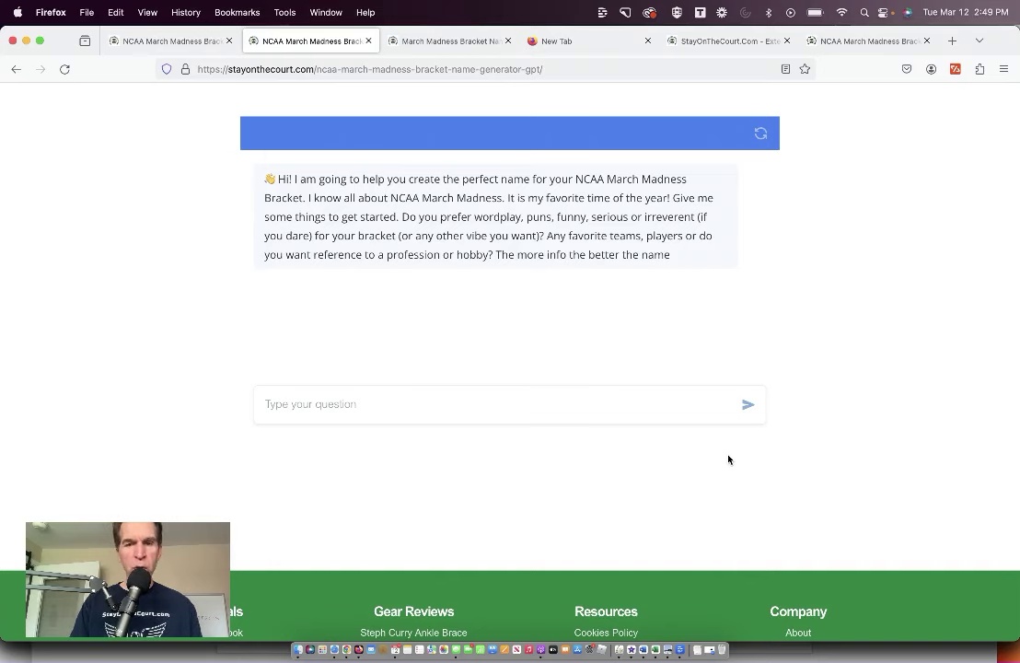
{"action": "scroll", "coordinate": [728, 460], "scroll_direction": "up", "scroll_amount": 5}
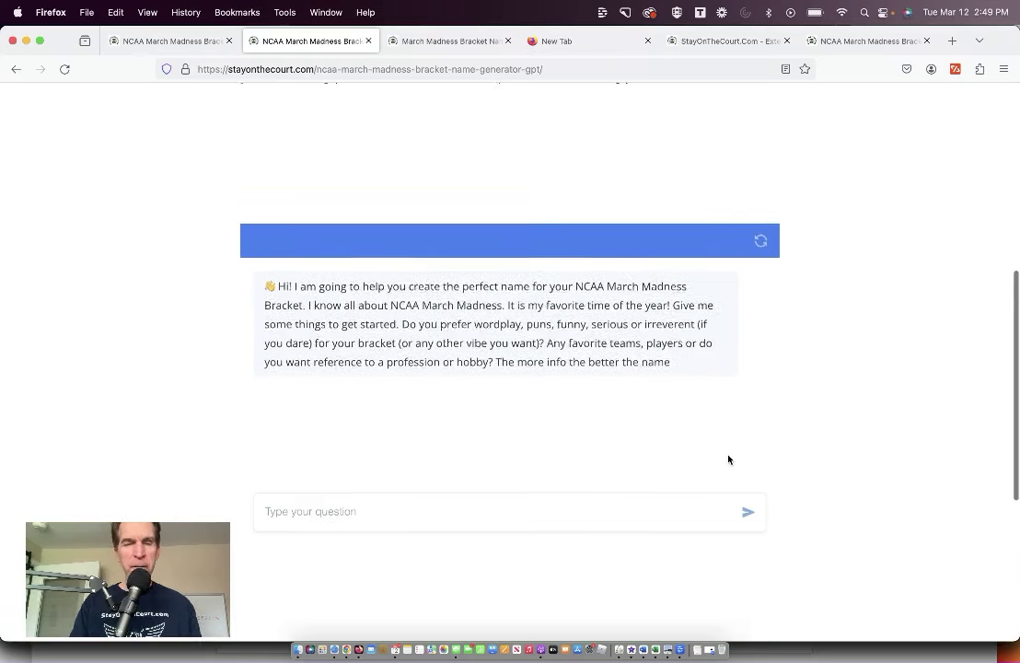
{"action": "scroll", "coordinate": [728, 460], "scroll_direction": "up", "scroll_amount": 3}
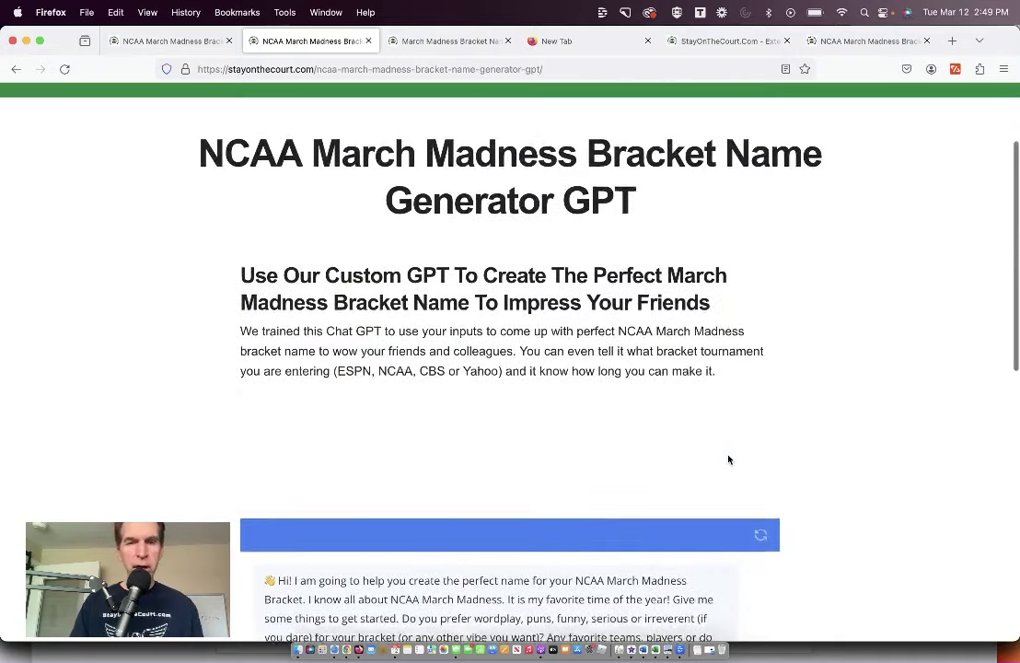
{"action": "scroll", "coordinate": [729, 459], "scroll_direction": "up", "scroll_amount": 4}
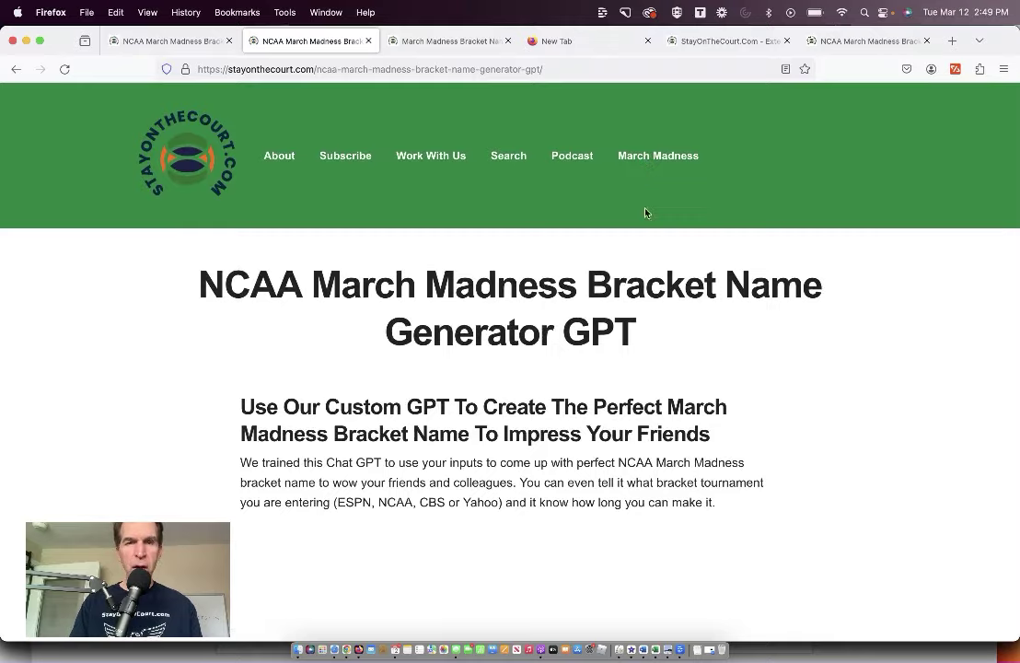
{"action": "scroll", "coordinate": [640, 328], "scroll_direction": "down", "scroll_amount": 10}
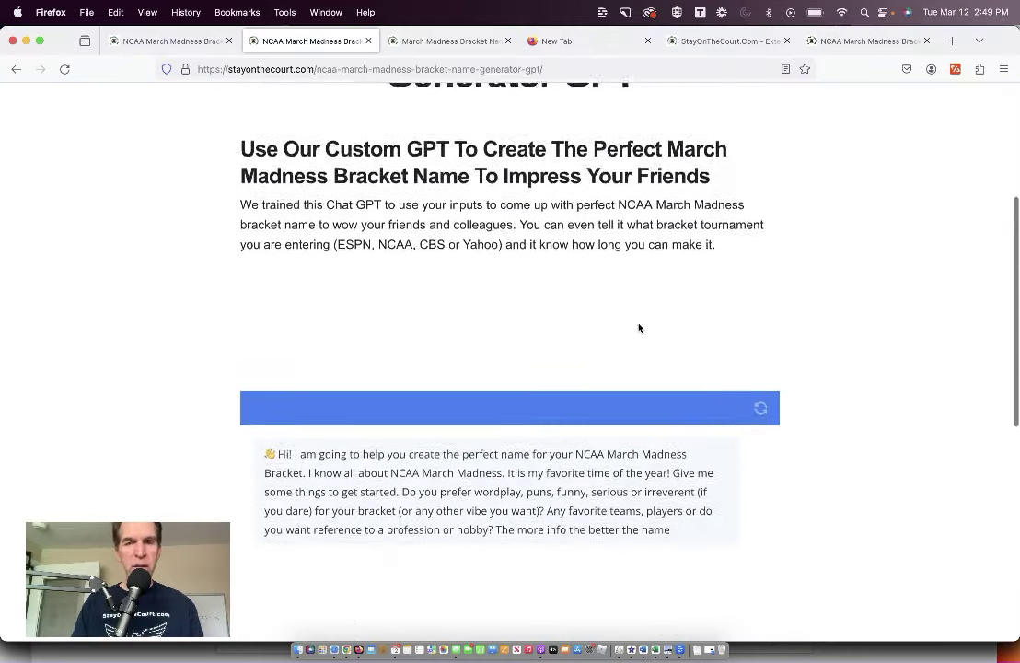
{"action": "scroll", "coordinate": [640, 328], "scroll_direction": "up", "scroll_amount": 8}
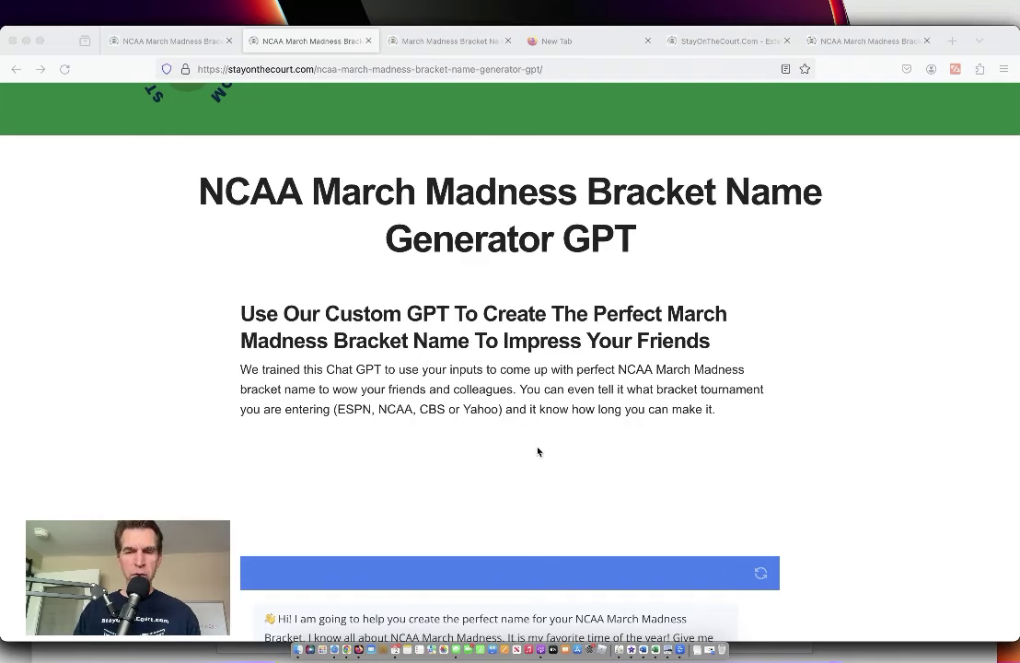
{"action": "scroll", "coordinate": [597, 455], "scroll_direction": "down", "scroll_amount": 5}
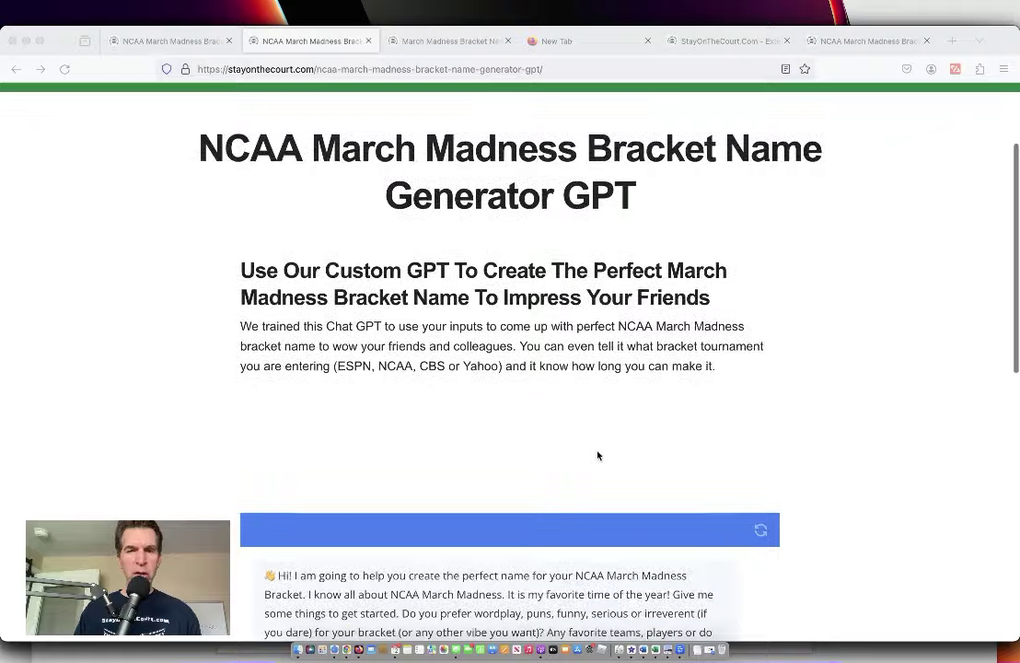
{"action": "scroll", "coordinate": [597, 455], "scroll_direction": "up", "scroll_amount": 1}
{"action": "scroll", "coordinate": [598, 455], "scroll_direction": "down", "scroll_amount": 3}
{"action": "scroll", "coordinate": [598, 455], "scroll_direction": "up", "scroll_amount": 8}
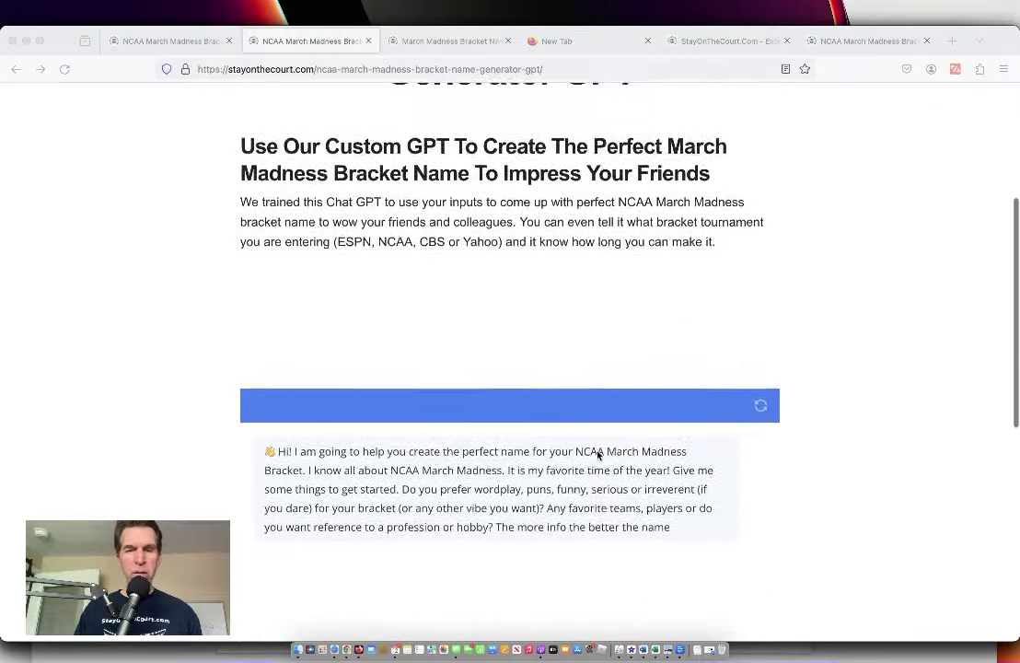
{"action": "scroll", "coordinate": [597, 455], "scroll_direction": "down", "scroll_amount": 8}
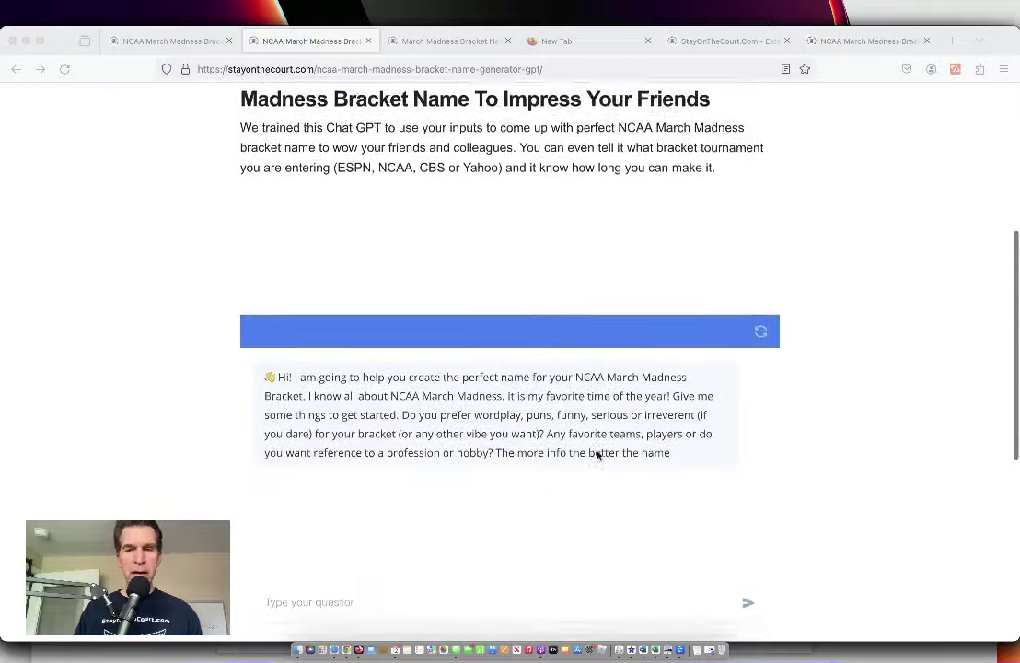
{"action": "scroll", "coordinate": [598, 455], "scroll_direction": "down", "scroll_amount": 2}
{"action": "scroll", "coordinate": [598, 455], "scroll_direction": "up", "scroll_amount": 10}
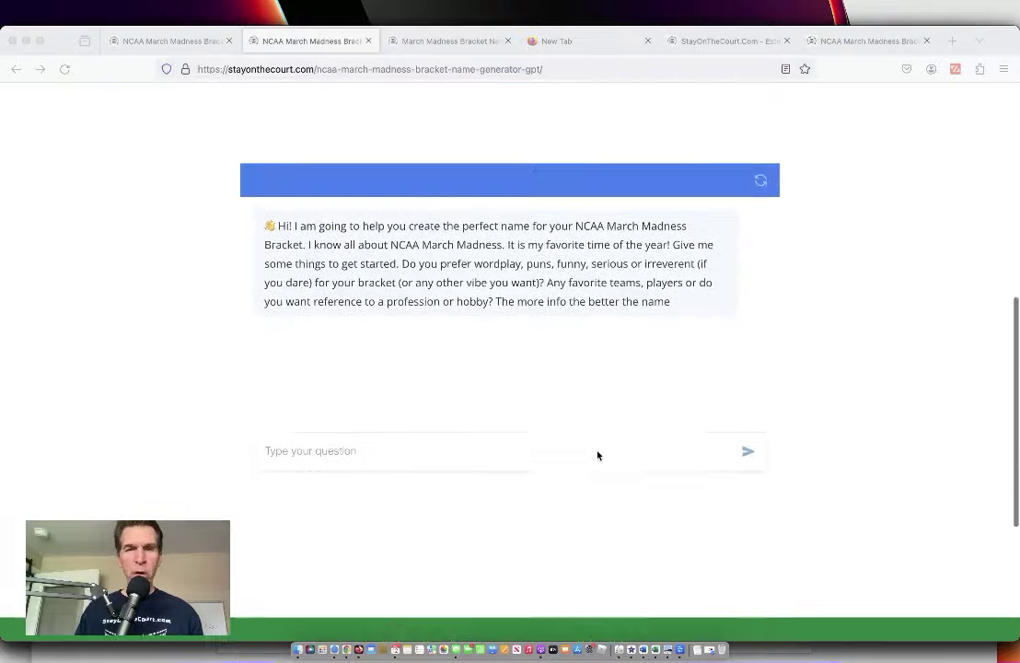
{"action": "scroll", "coordinate": [597, 455], "scroll_direction": "down", "scroll_amount": 10}
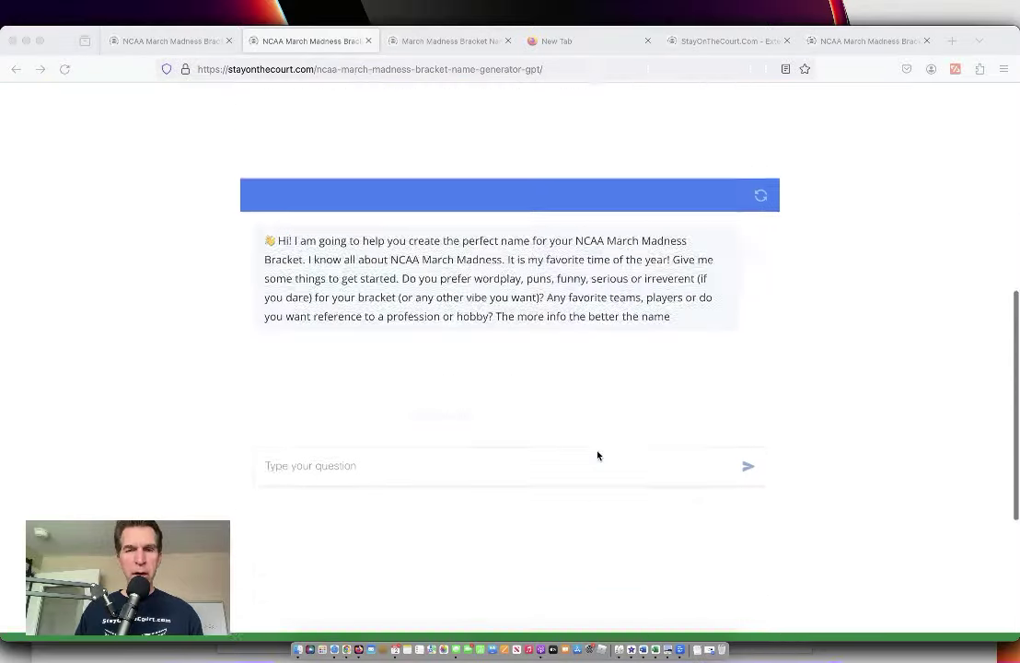
Go to the StayOnTheCourt.com home page and open the sign-up page for joining the Stay On The Court community
{"action": "scroll", "coordinate": [606, 473], "scroll_direction": "up", "scroll_amount": 10}
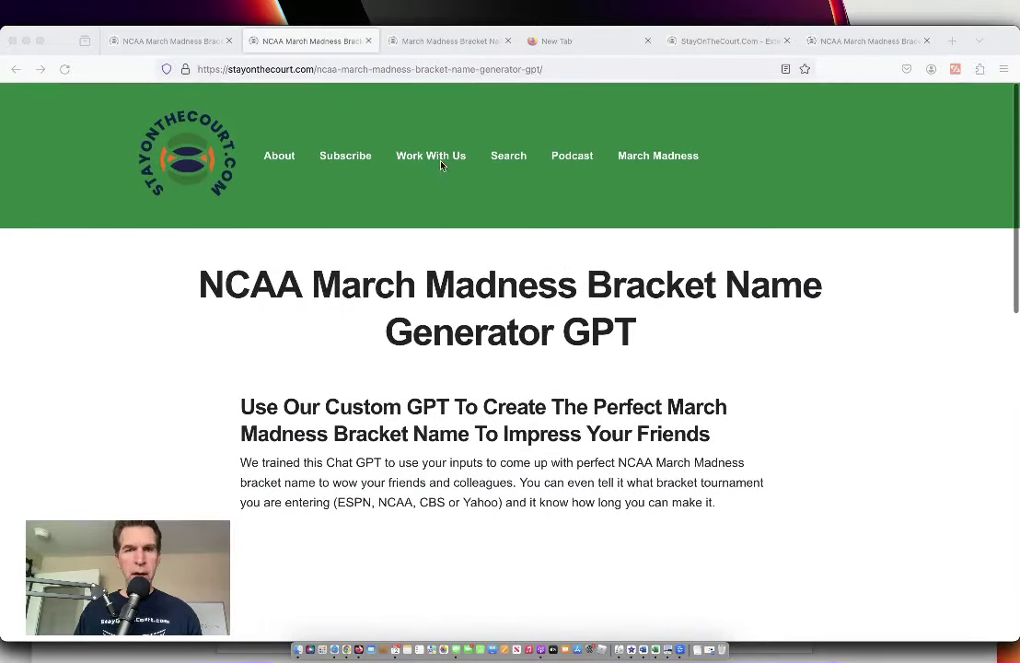
{"action": "left_click", "coordinate": [189, 138]}
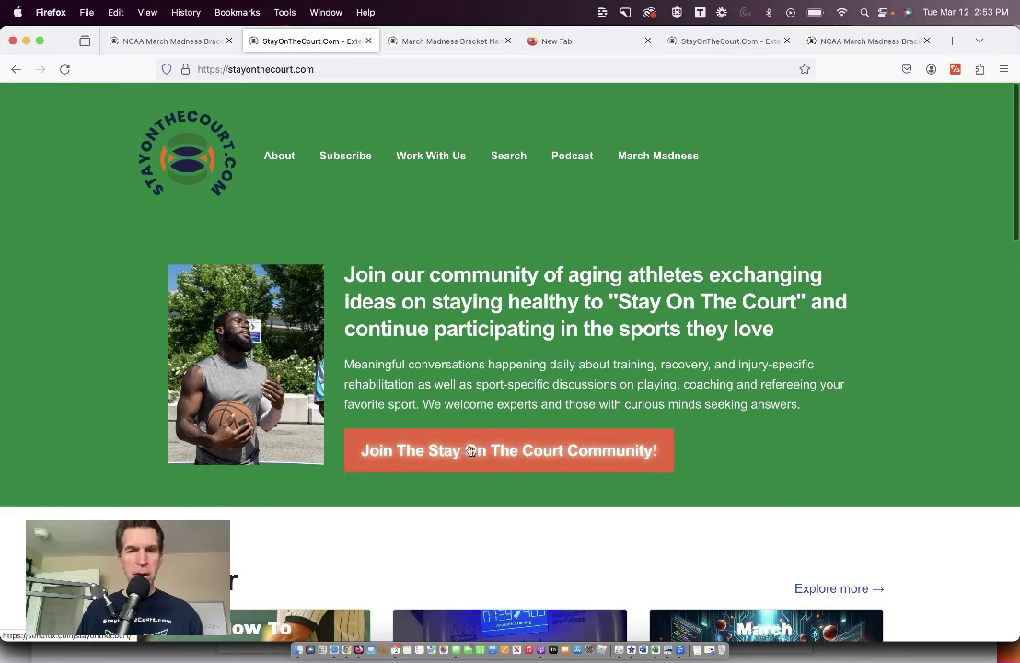
{"action": "left_click", "coordinate": [606, 456]}
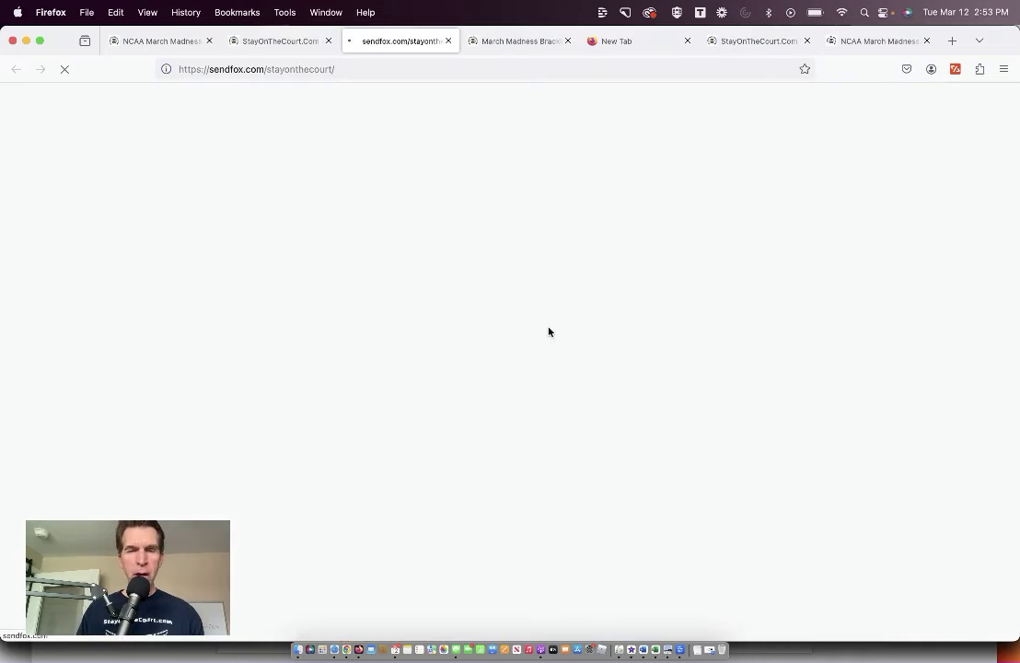